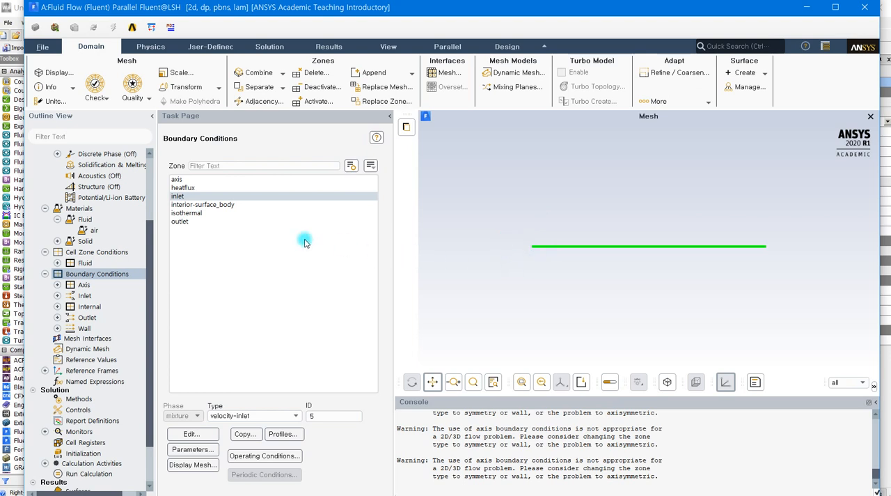
# Step: Specify the inlet's velocity by components in the absolute frame, with an X-velocity of 0.1 m/s
pyautogui.doubleClick(193, 197)
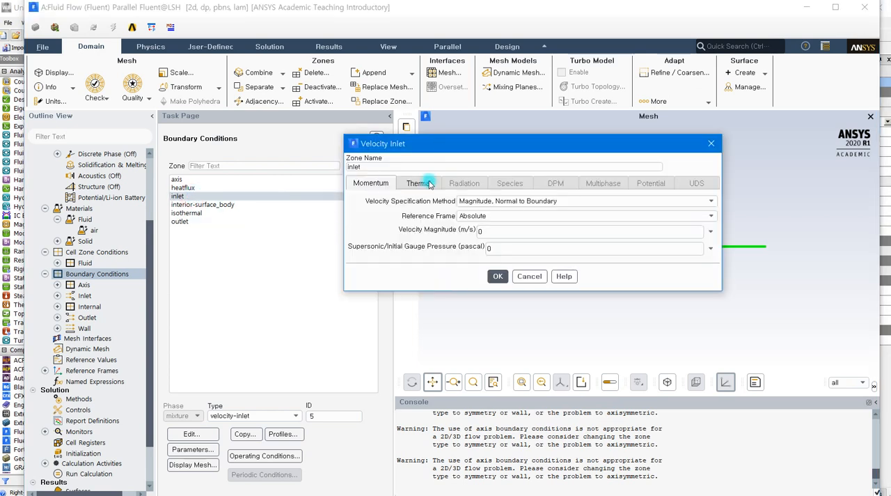
pyautogui.moveTo(466, 144); pyautogui.dragTo(414, 135)
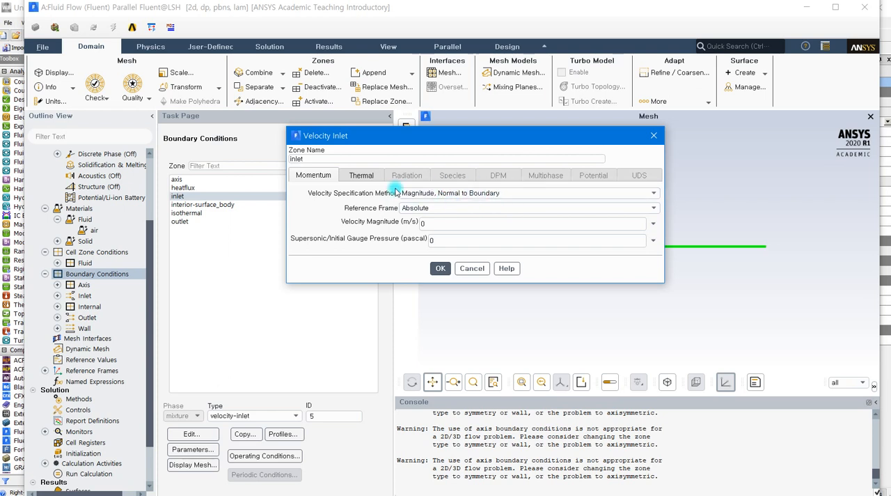
pyautogui.moveTo(435, 141); pyautogui.dragTo(261, 72)
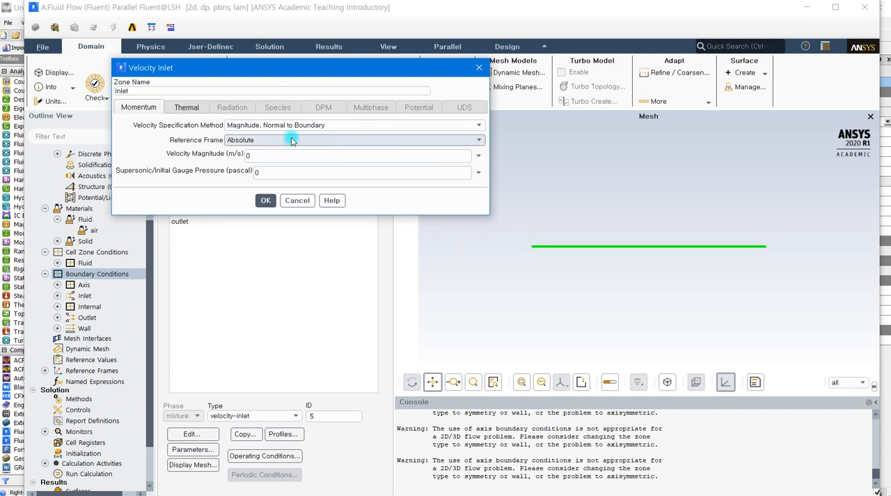
pyautogui.click(461, 127)
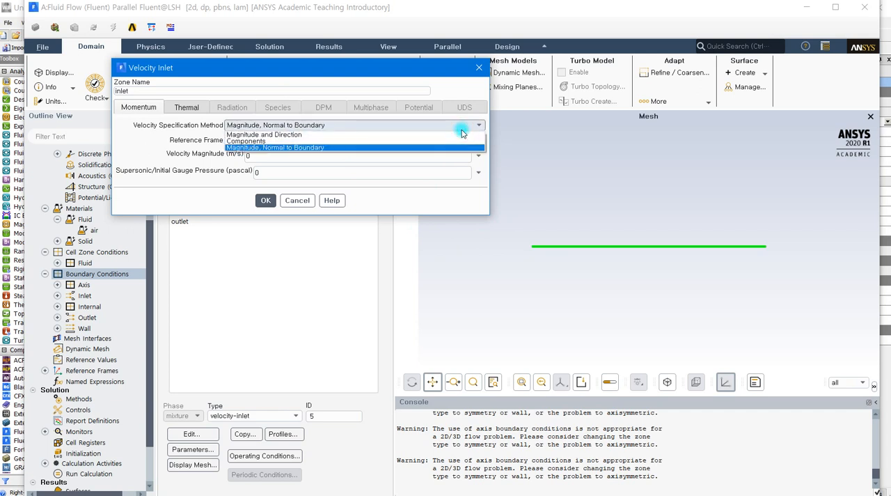
pyautogui.click(315, 141)
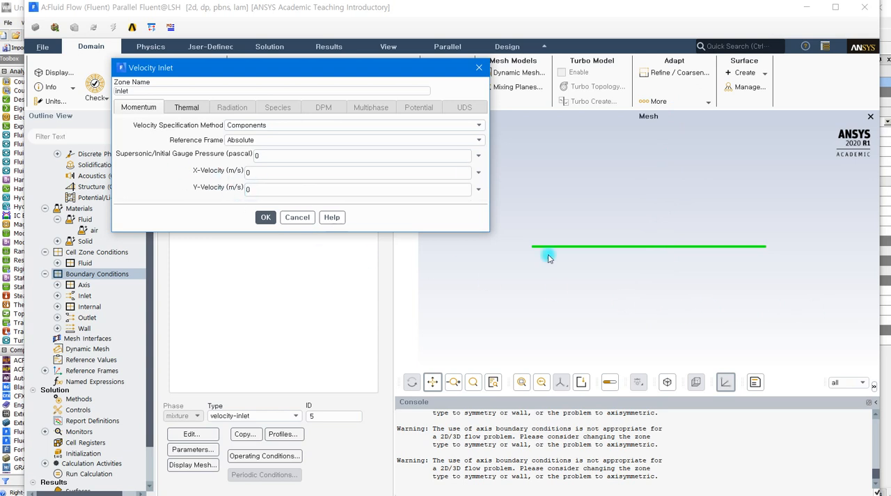
pyautogui.click(257, 172)
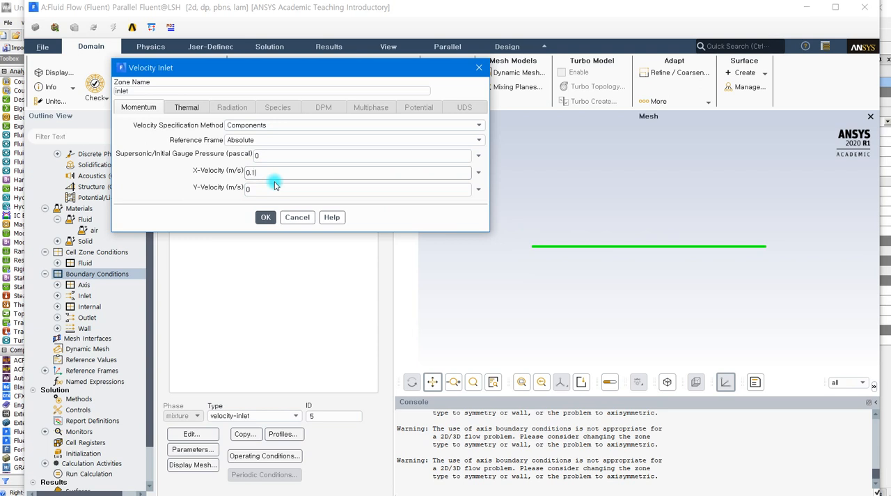
pyautogui.click(263, 217)
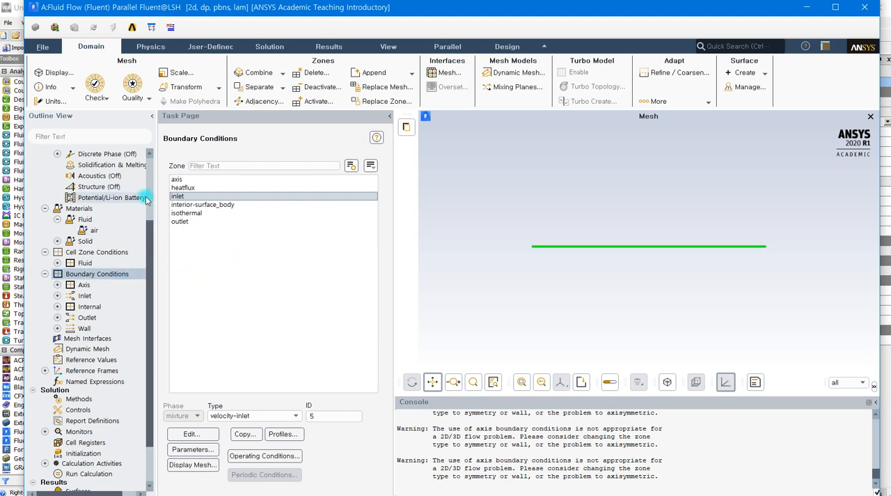
# Step: Open the case's Reference Values settings
pyautogui.scroll(2, 146, 205)
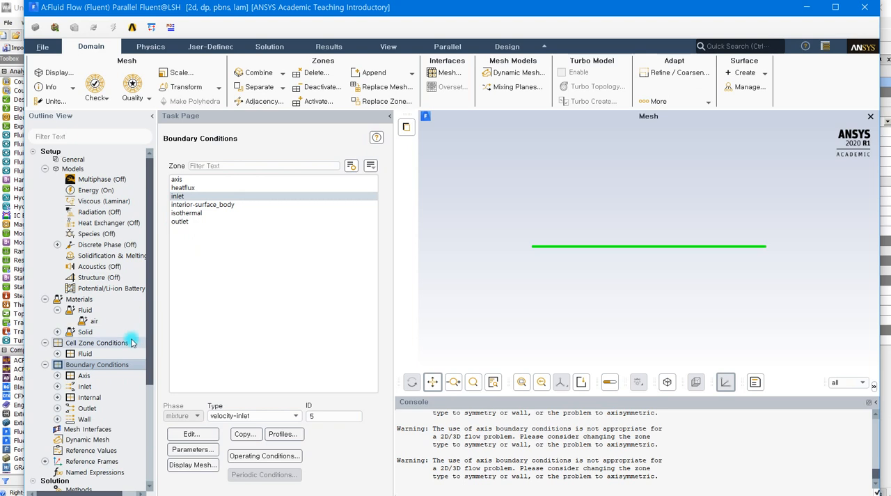
pyautogui.scroll(-1, 131, 341)
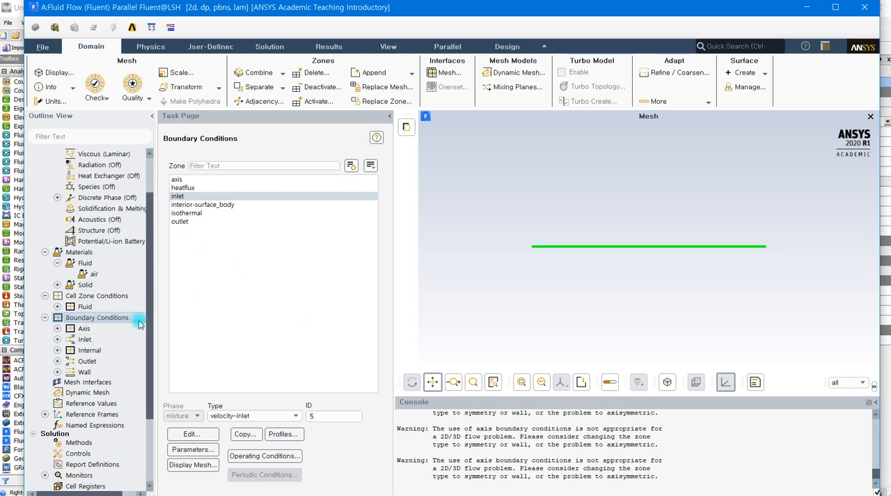
pyautogui.click(117, 404)
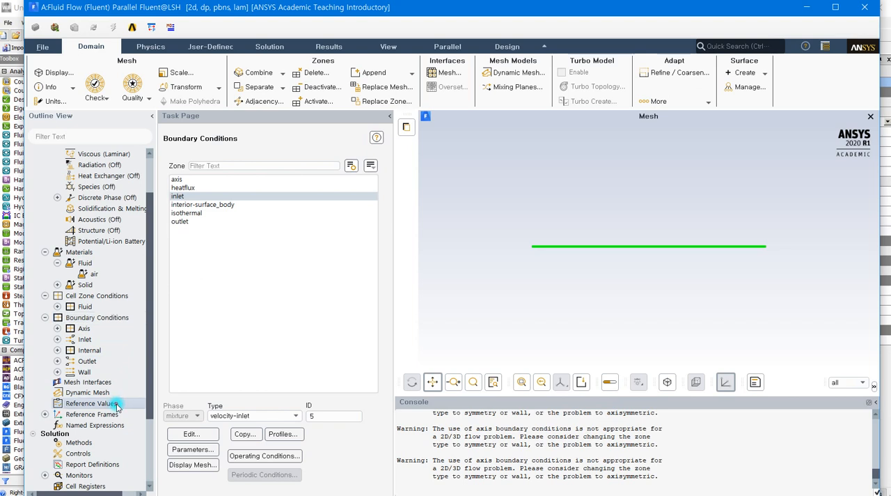
pyautogui.doubleClick(117, 406)
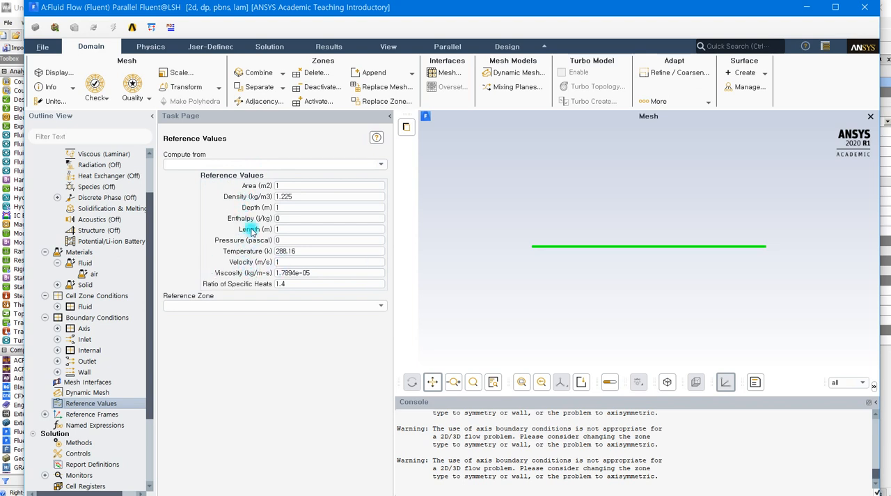
pyautogui.click(285, 185)
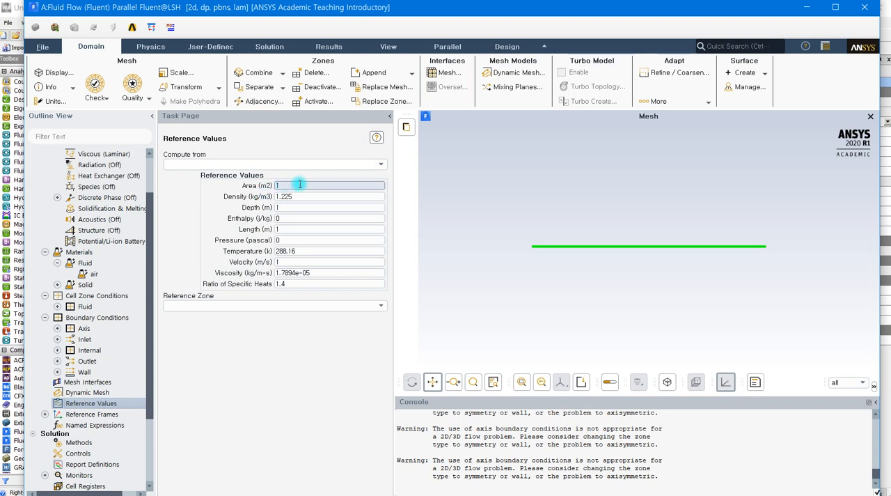
pyautogui.click(316, 183)
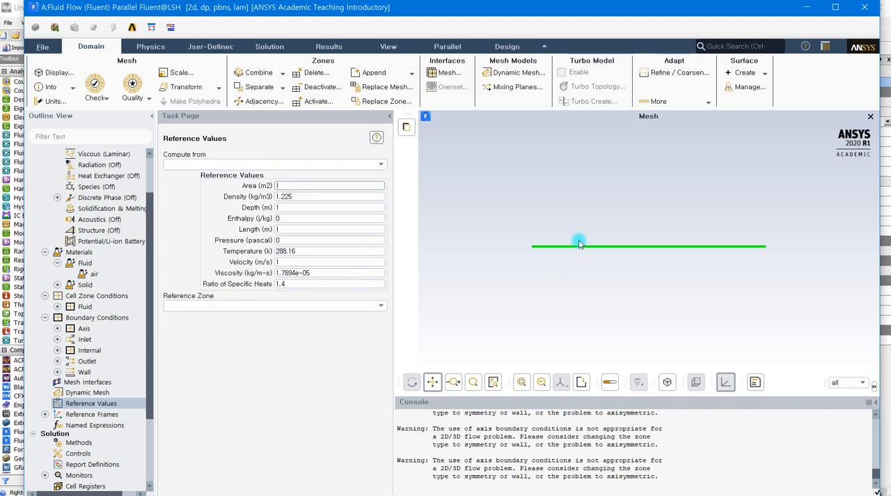
# Step: Set the reference density to 1.2 kg/m3, the velocity to 0.1 m/s and the area to 3.2572 m2
pyautogui.scroll(2, 615, 239)
pyautogui.scroll(3, 615, 239)
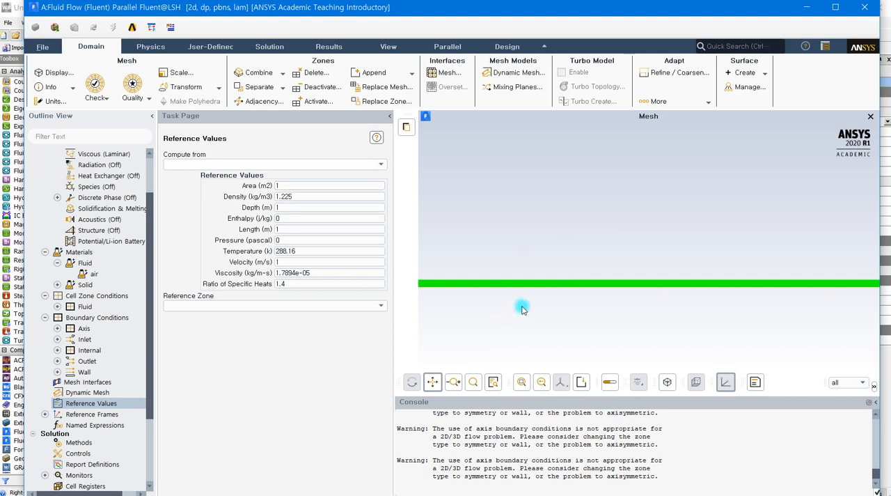
pyautogui.moveTo(490, 304); pyautogui.dragTo(833, 277)
pyautogui.scroll(3, 459, 275)
pyautogui.scroll(2, 459, 275)
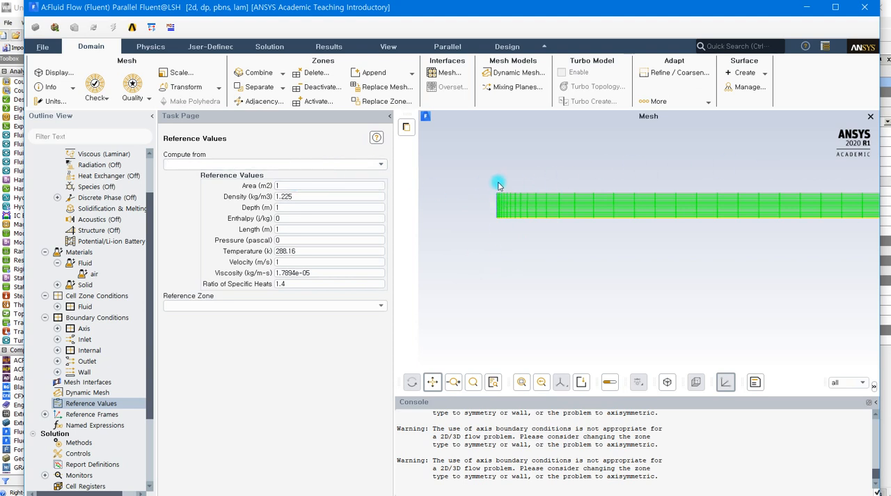
pyautogui.click(285, 185)
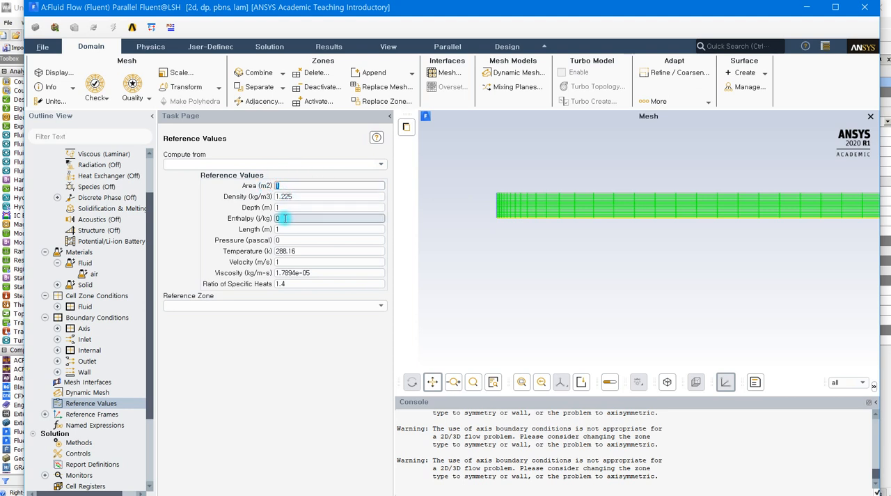
pyautogui.click(313, 196)
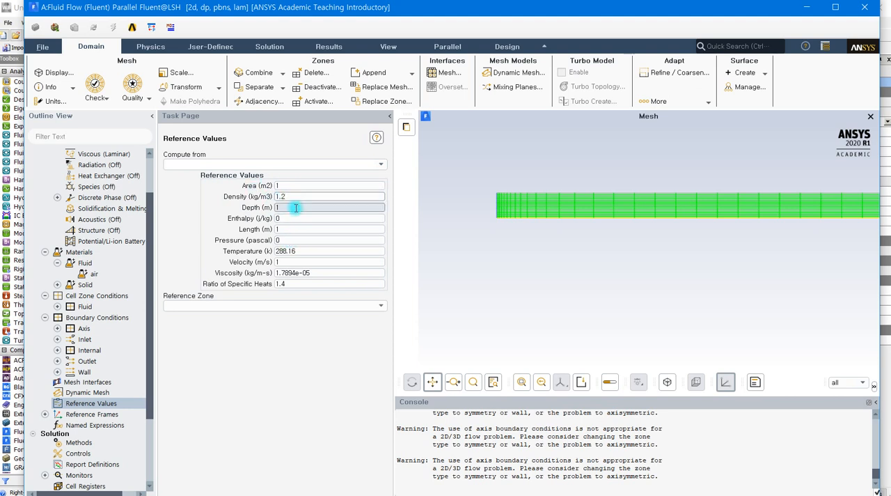
pyautogui.click(289, 262)
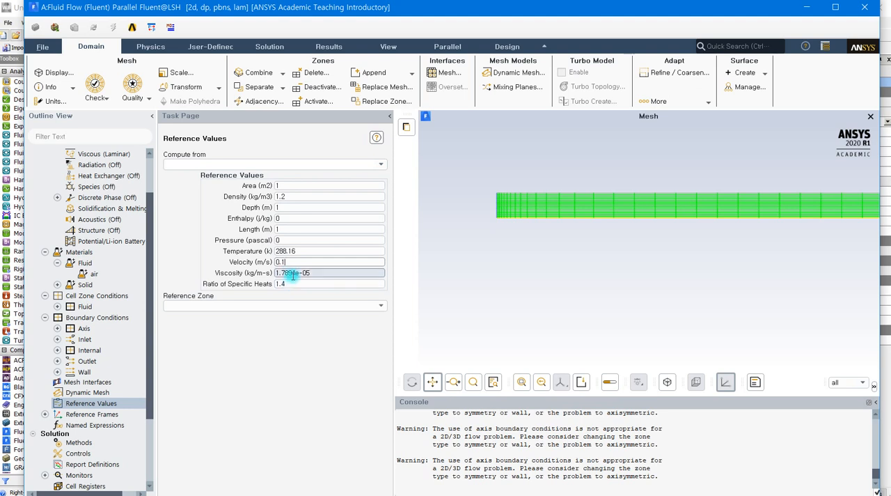
pyautogui.doubleClick(281, 284)
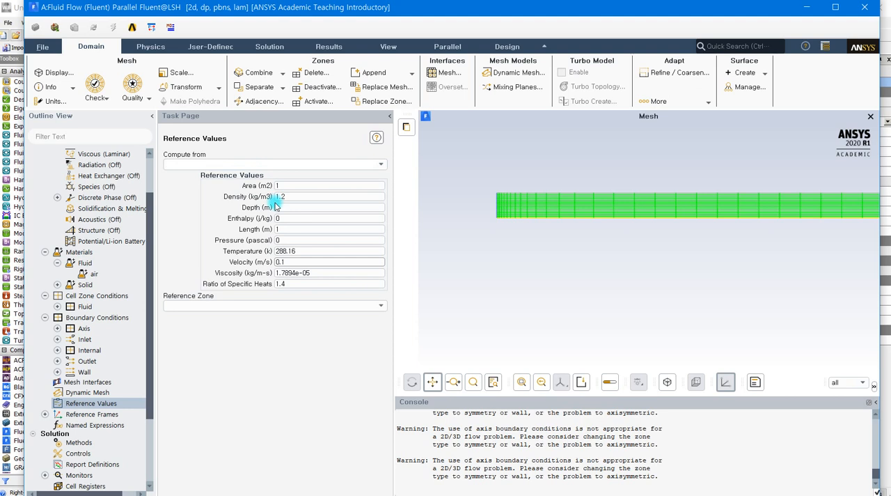
pyautogui.click(305, 185)
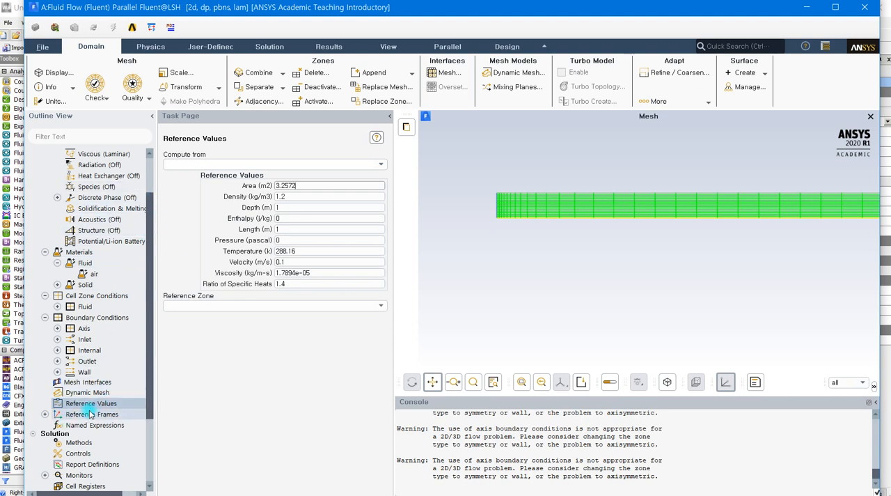
# Step: Start a new drag force report definition and name it cd
pyautogui.moveTo(153, 344); pyautogui.dragTo(149, 442)
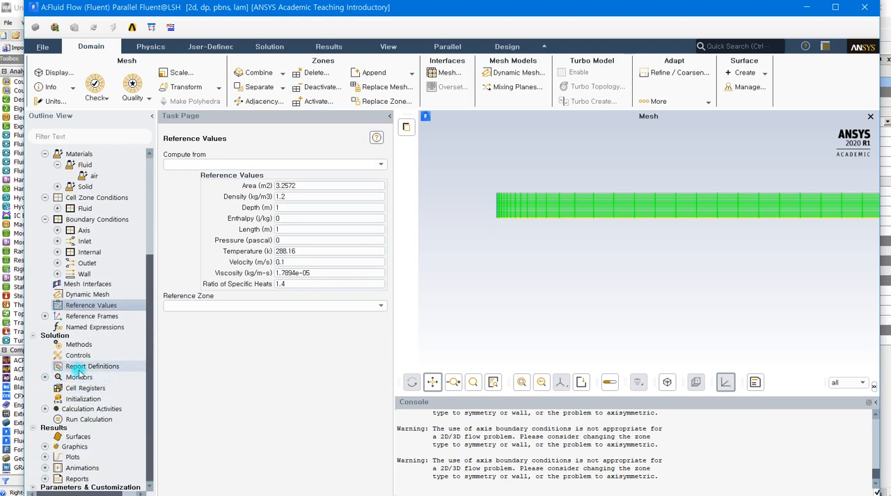
pyautogui.click(103, 373)
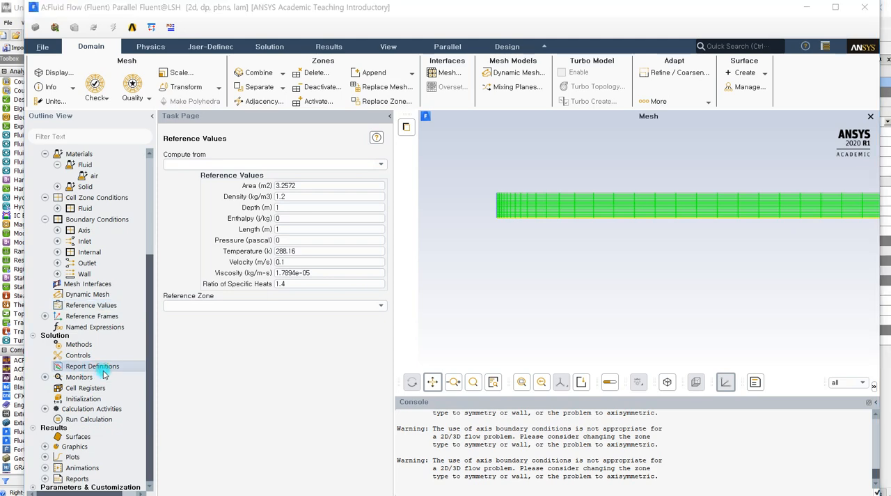
pyautogui.moveTo(318, 259); pyautogui.dragTo(416, 102)
pyautogui.click(301, 221)
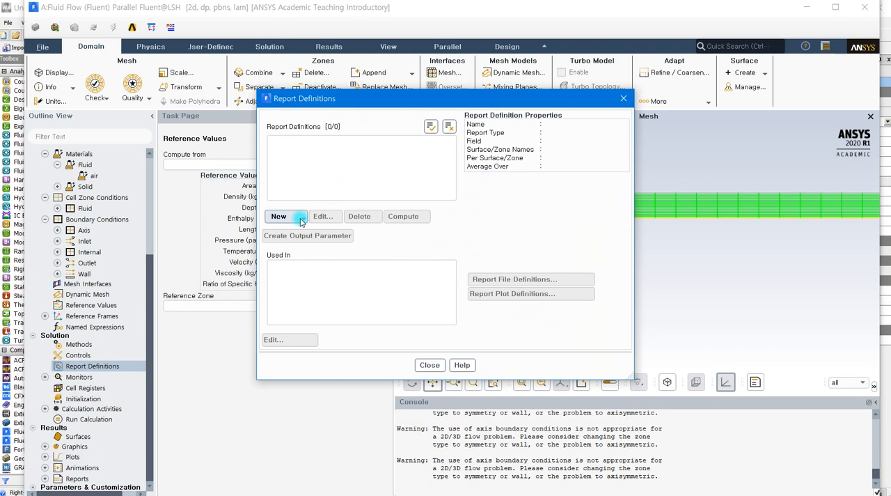
pyautogui.click(302, 221)
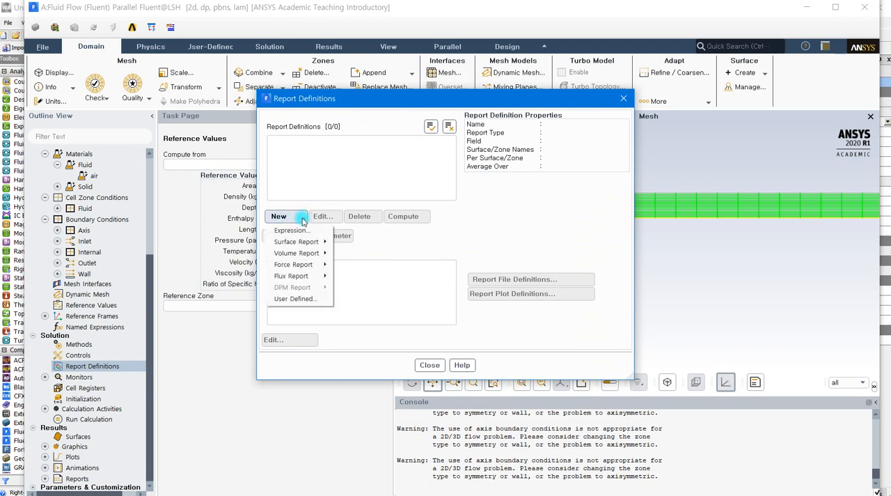
pyautogui.click(301, 265)
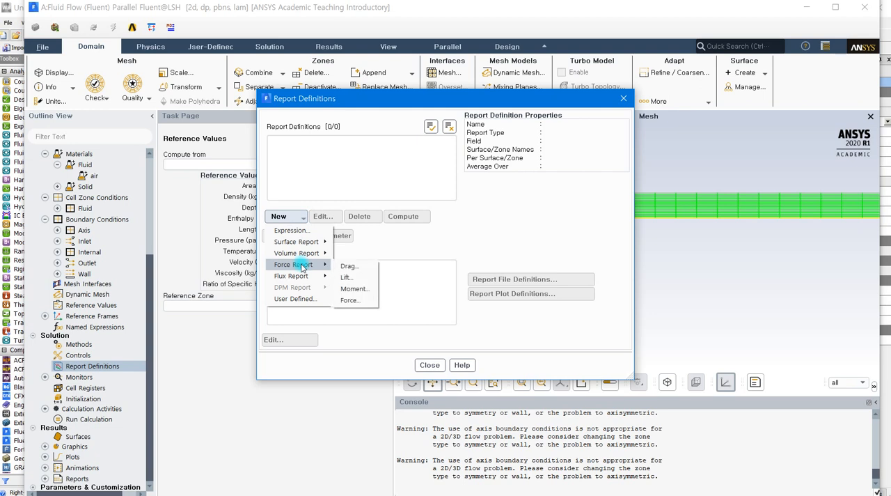
pyautogui.click(348, 266)
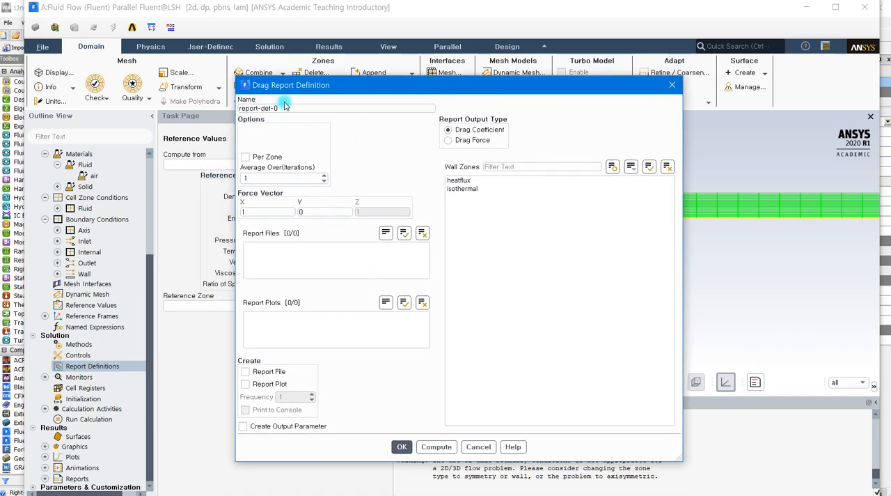
pyautogui.moveTo(283, 108); pyautogui.dragTo(237, 110)
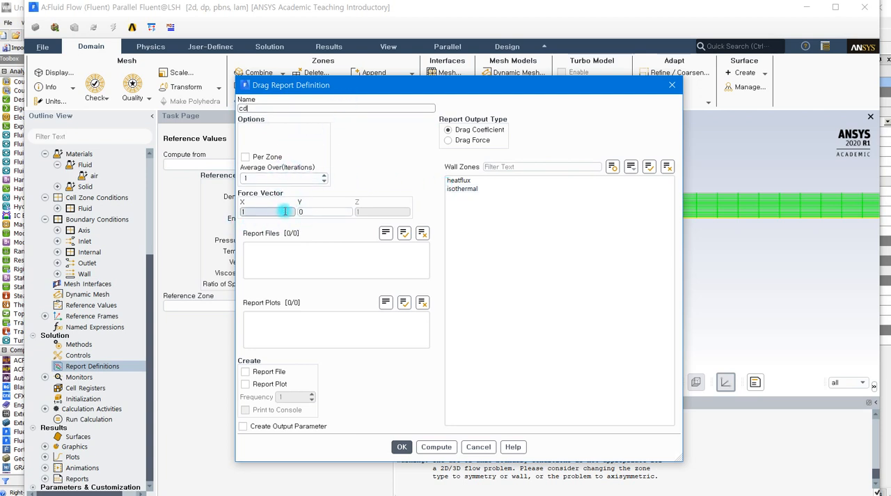
# Step: Enable a report plot and console printing for the cd report at a frequency of 2, without a report file
pyautogui.moveTo(495, 87); pyautogui.dragTo(303, 77)
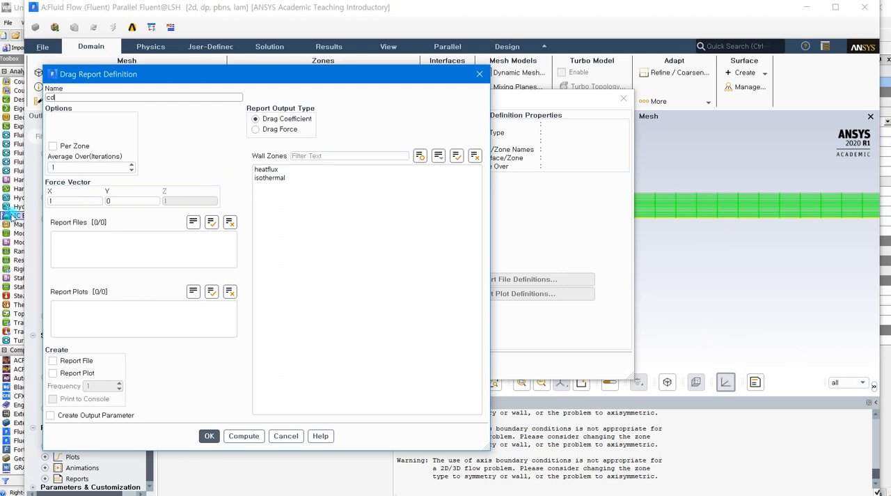
pyautogui.click(89, 223)
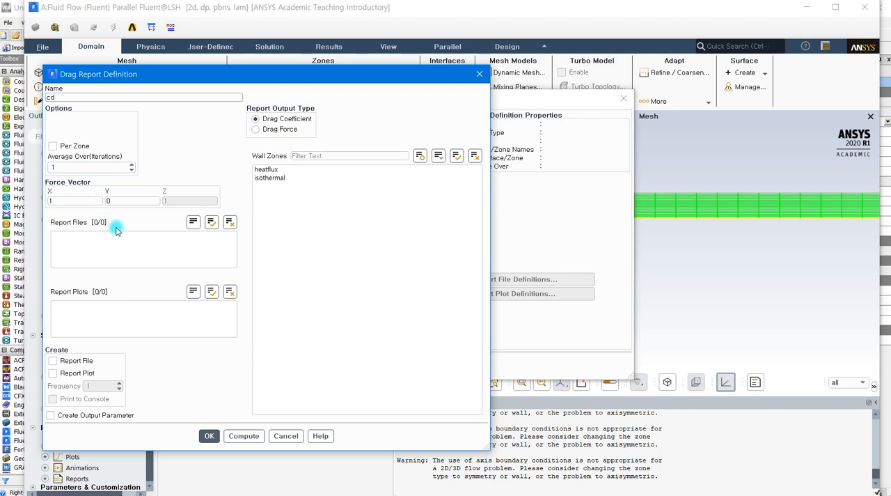
pyautogui.click(56, 359)
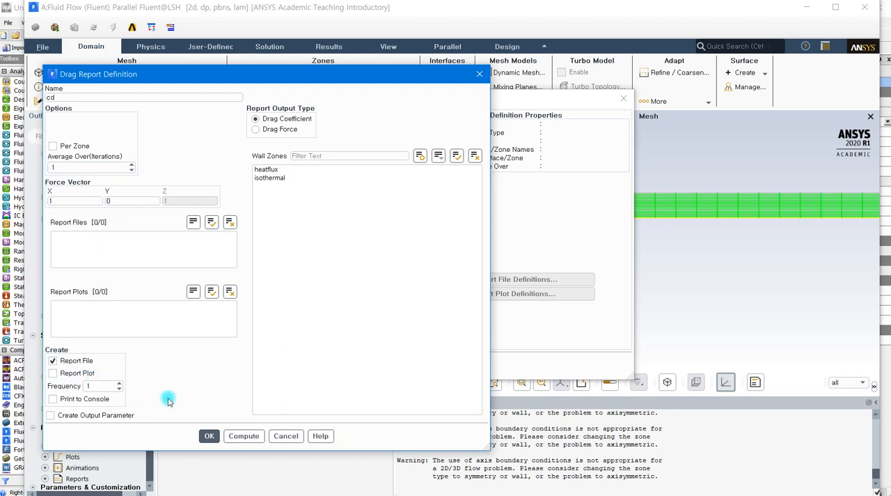
pyautogui.click(53, 360)
pyautogui.click(54, 373)
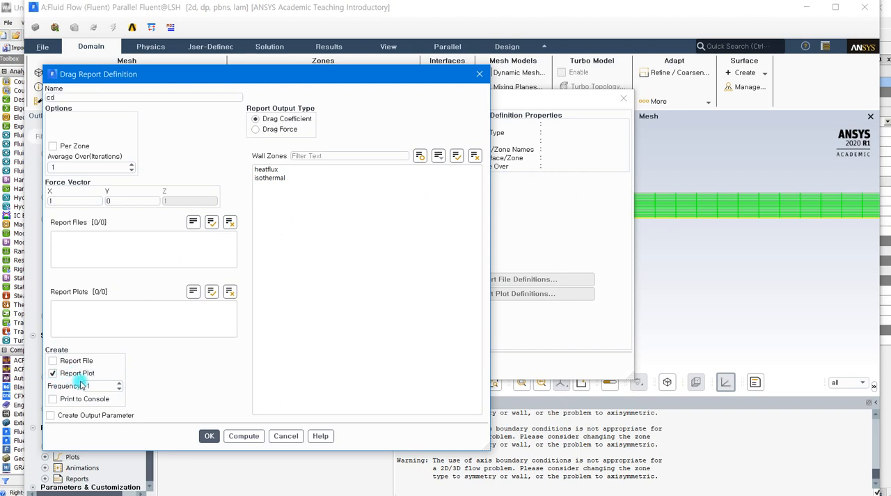
pyautogui.click(65, 401)
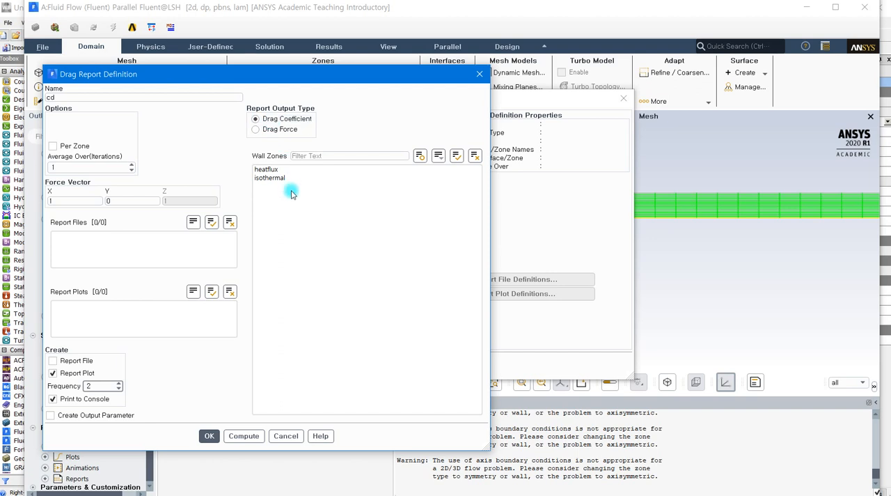
# Step: Select the heatflux and isothermal wall zones for the drag report and try to compute the drag coefficient
pyautogui.click(266, 170)
pyautogui.click(271, 178)
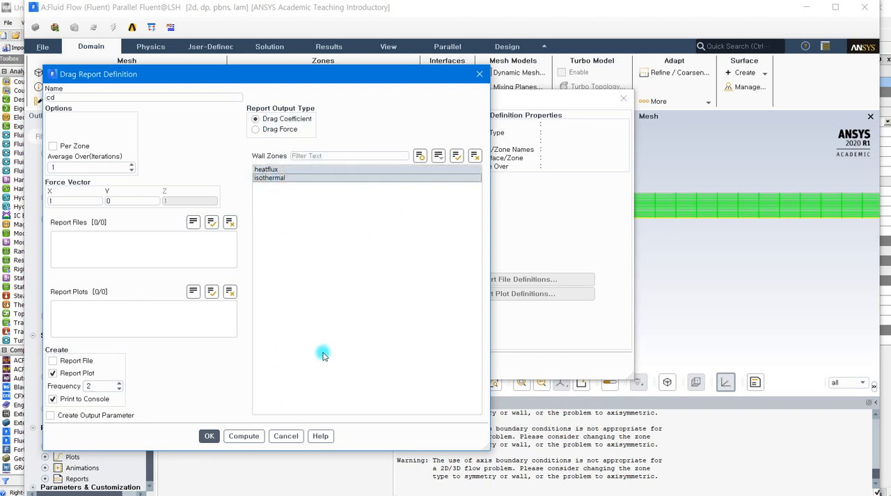
pyautogui.click(247, 436)
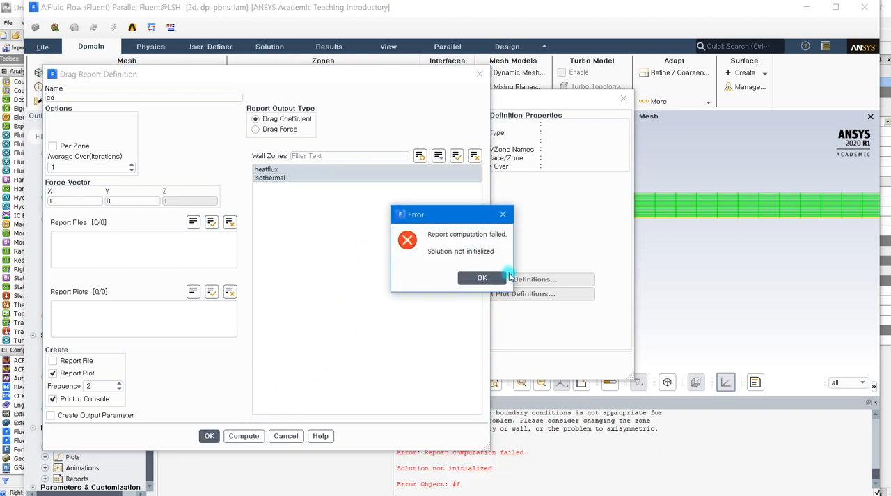
pyautogui.click(490, 278)
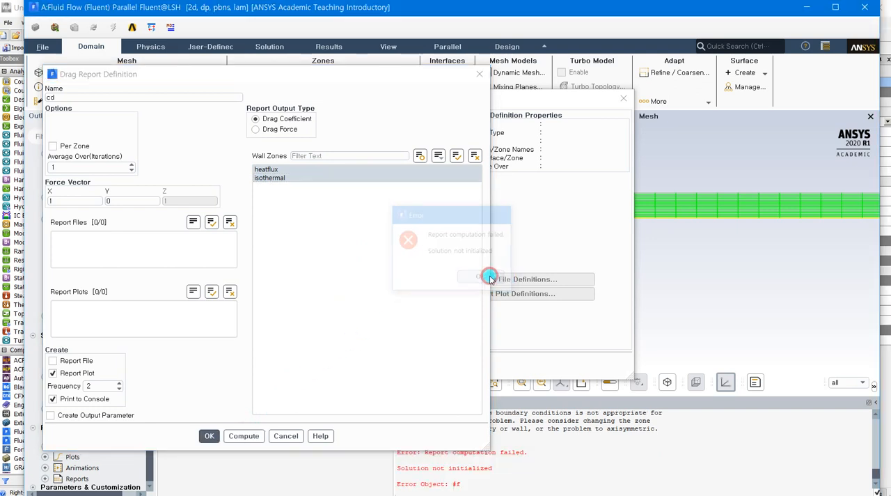
# Step: Save the cd drag report definition, check its properties in the report definitions list and close the list
pyautogui.click(209, 436)
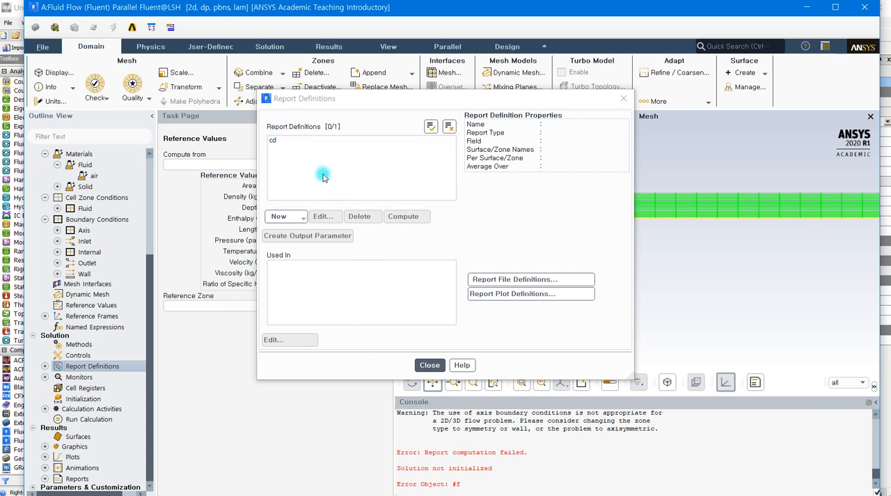
pyautogui.click(318, 144)
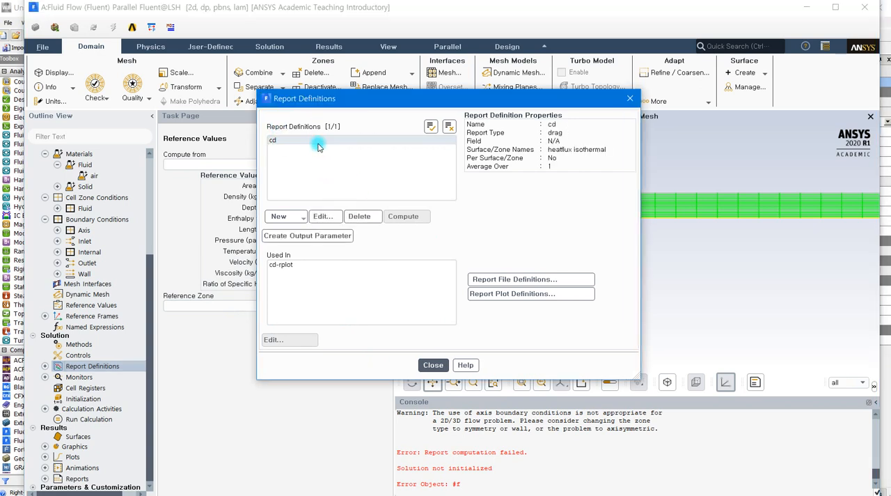
pyautogui.click(428, 366)
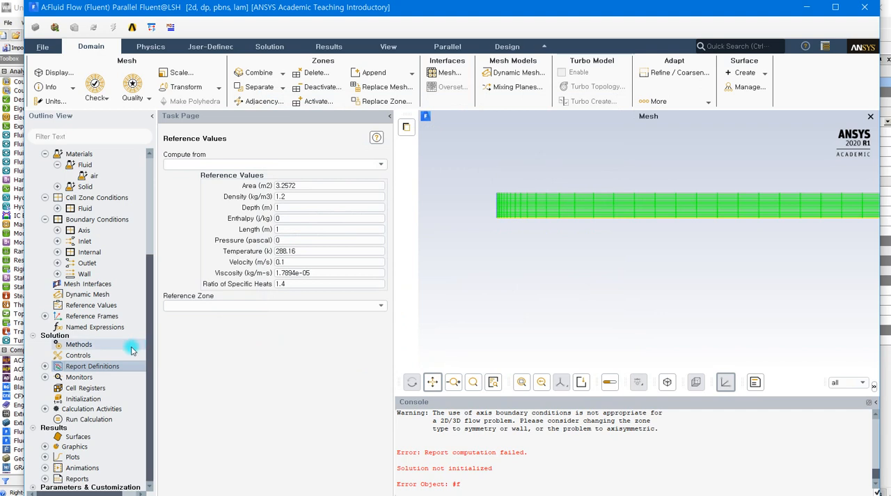
# Step: Set the absolute convergence criteria of the continuity, x-velocity and y-velocity residuals to 1e-06, matching the energy residual
pyautogui.click(89, 401)
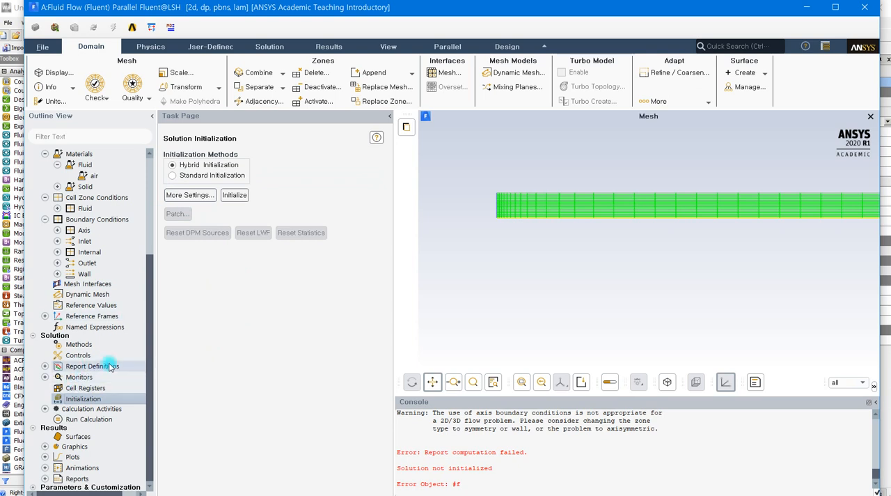
pyautogui.doubleClick(79, 377)
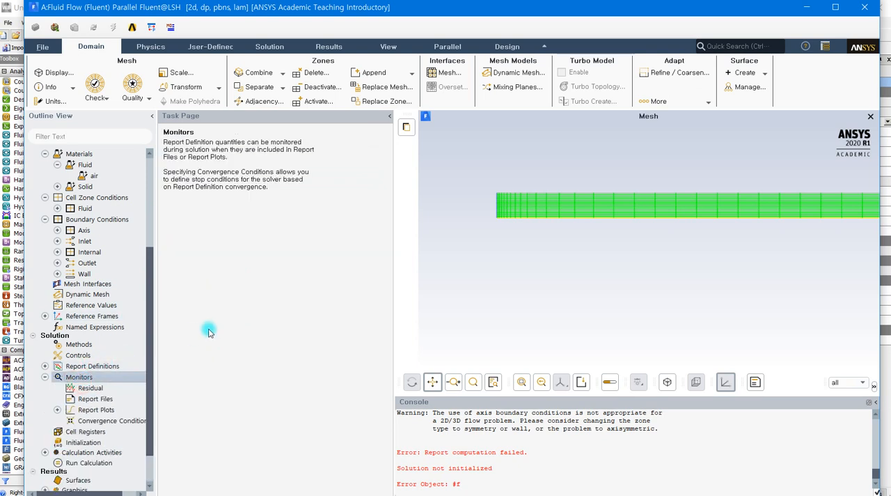
pyautogui.doubleClick(85, 388)
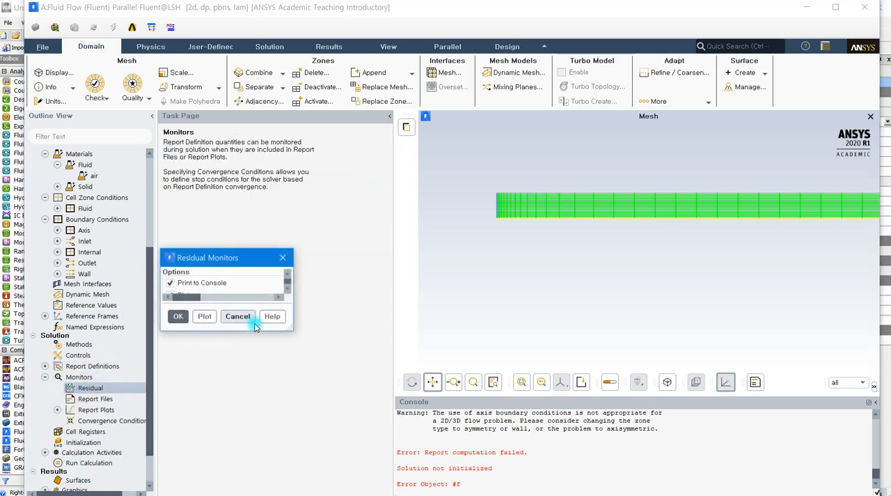
pyautogui.moveTo(419, 262); pyautogui.dragTo(393, 125)
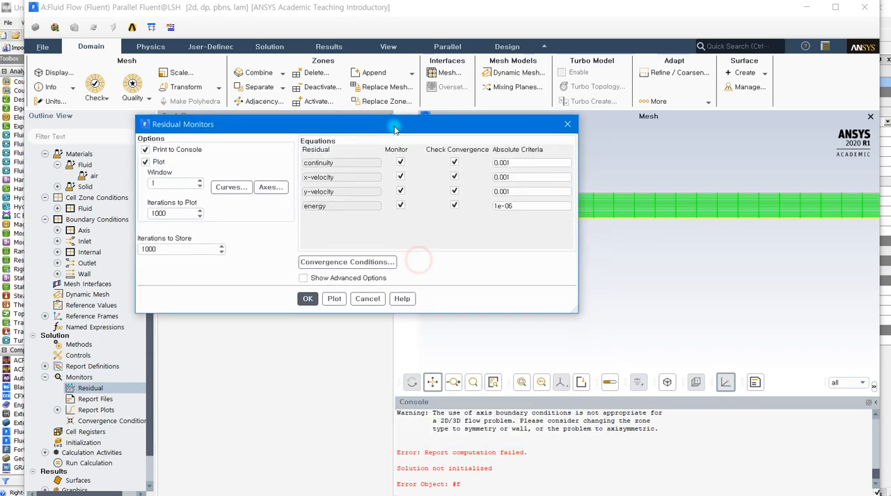
pyautogui.moveTo(515, 202); pyautogui.dragTo(481, 208)
pyautogui.rightClick(496, 203)
pyautogui.click(510, 248)
pyautogui.moveTo(521, 187); pyautogui.dragTo(489, 192)
pyautogui.rightClick(507, 188)
pyautogui.click(515, 245)
pyautogui.moveTo(520, 173); pyautogui.dragTo(499, 159)
pyautogui.rightClick(500, 174)
pyautogui.click(527, 227)
pyautogui.rightClick(500, 158)
pyautogui.click(519, 215)
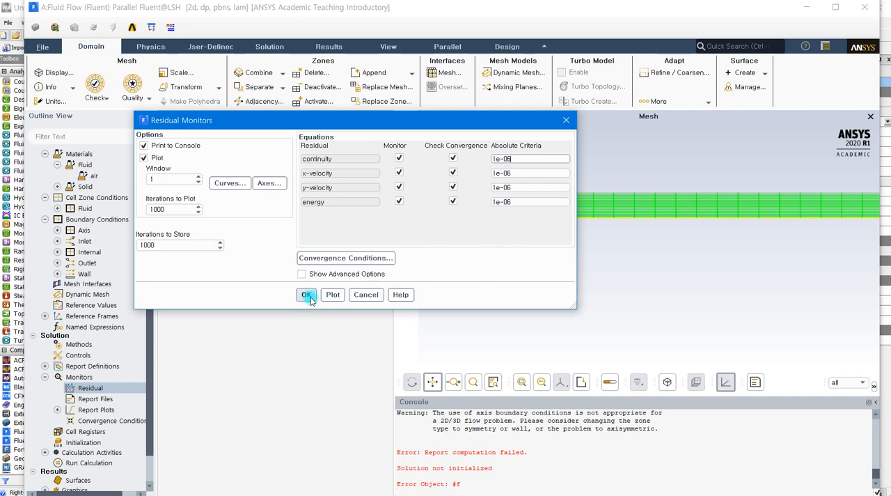
pyautogui.click(304, 295)
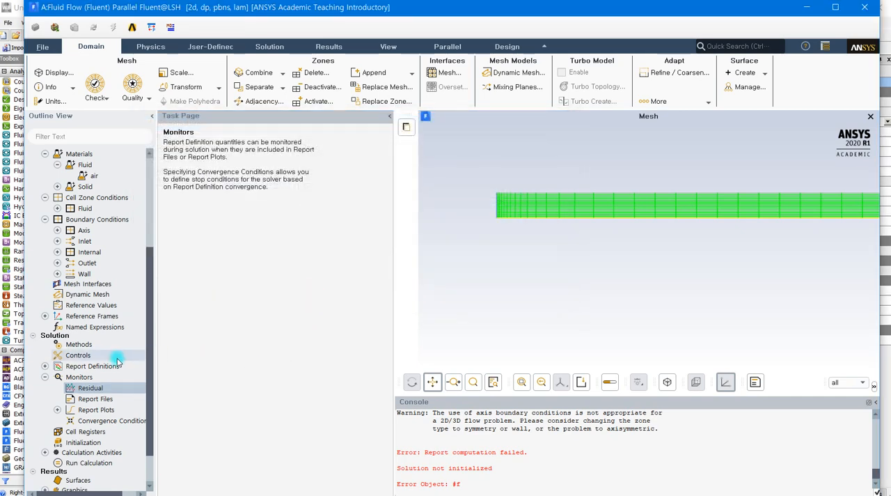
# Step: Initialize the solution with Standard Initialization, computing the initial values from the inlet
pyautogui.scroll(-2, 115, 355)
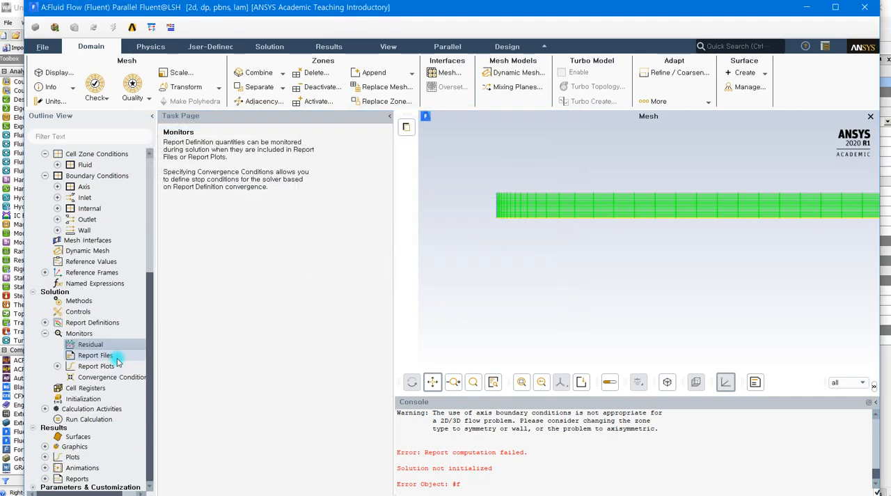
pyautogui.click(89, 402)
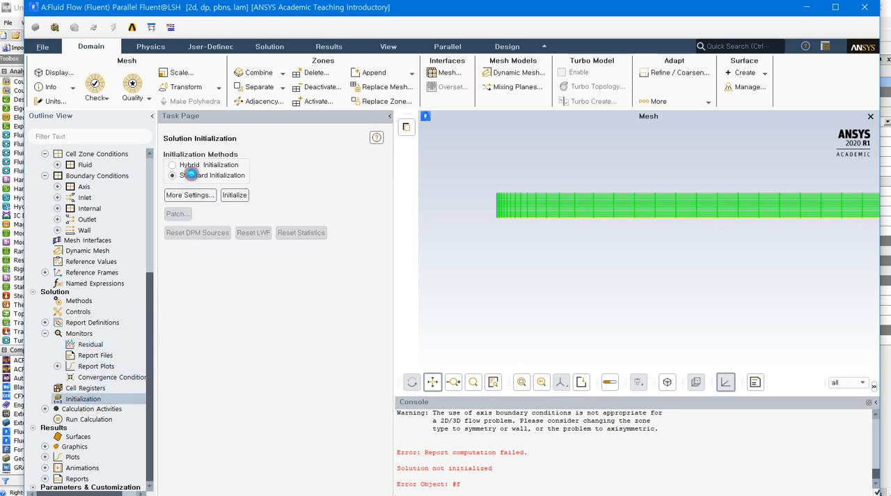
pyautogui.click(179, 175)
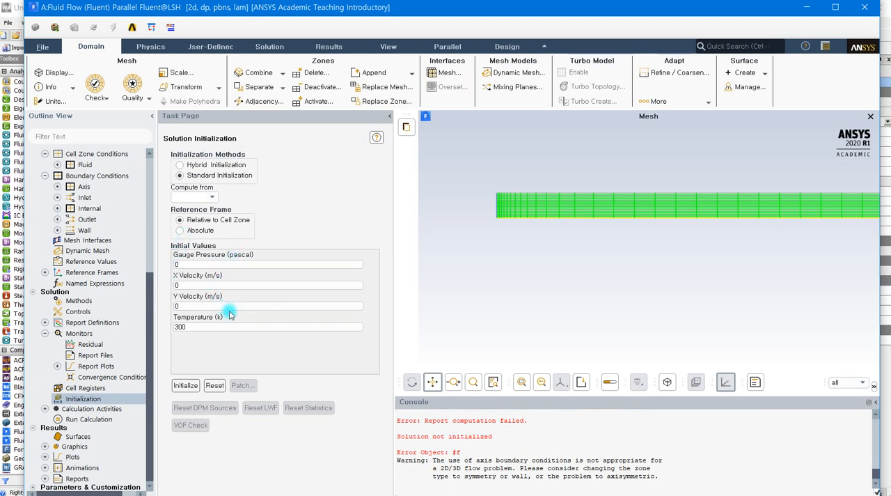
pyautogui.click(213, 198)
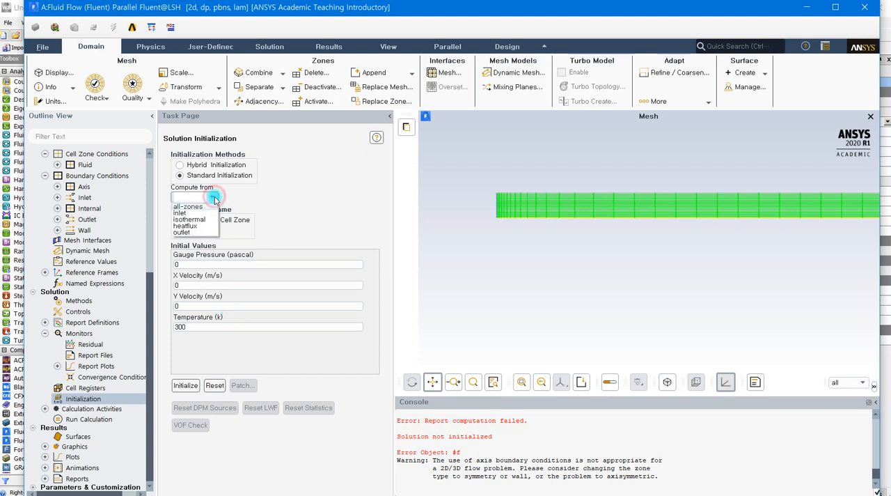
pyautogui.click(185, 213)
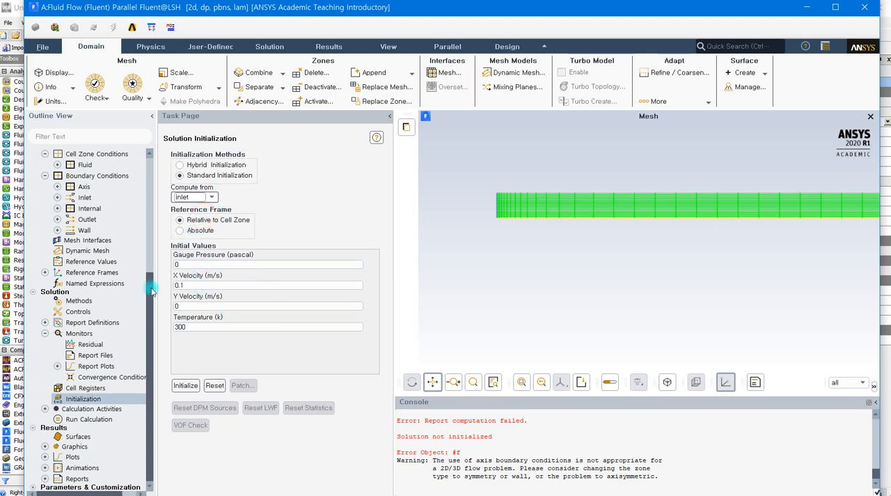
pyautogui.click(185, 385)
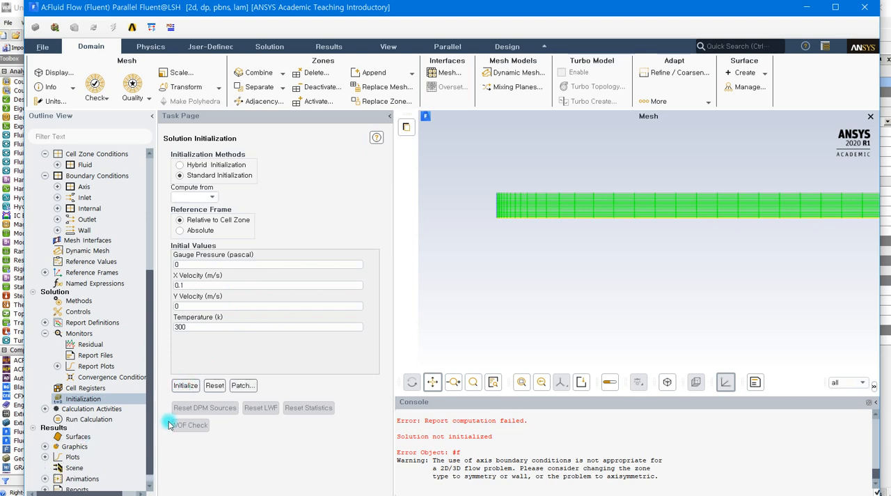
# Step: Set the number of iterations to 300 and add Skin Friction Coefficient to the additional data file quantities
pyautogui.click(96, 420)
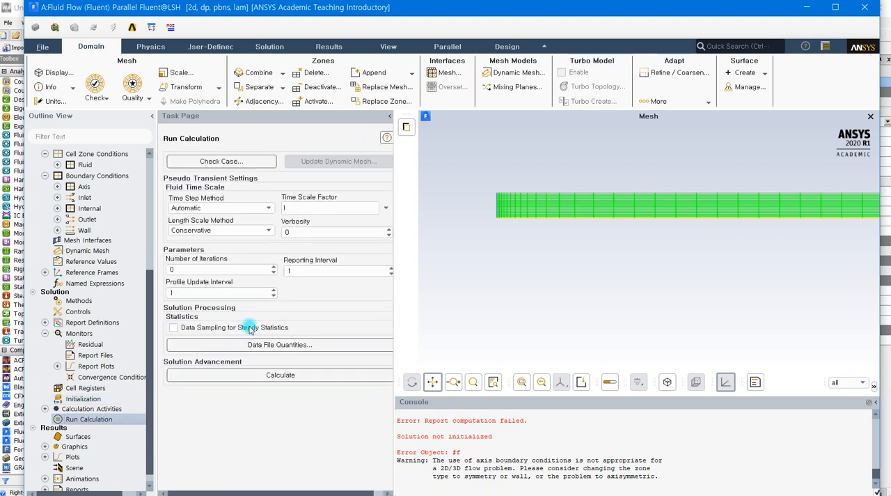
pyautogui.doubleClick(198, 269)
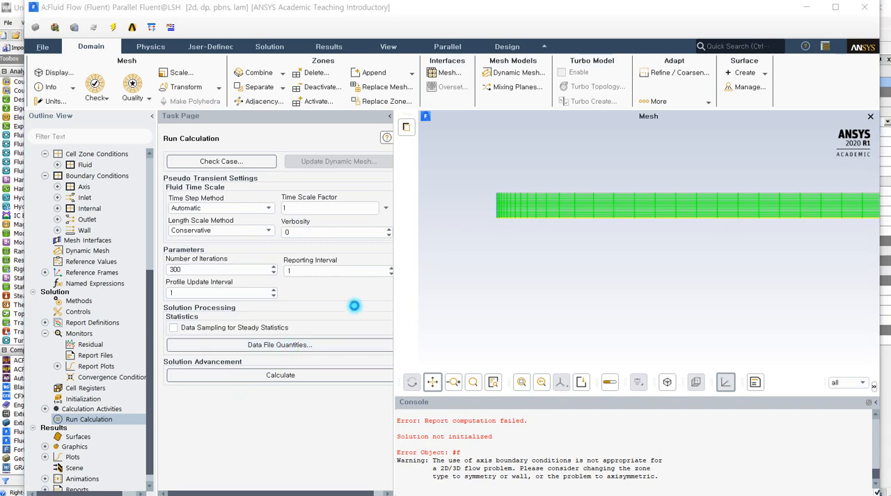
pyautogui.moveTo(456, 319); pyautogui.dragTo(223, 103)
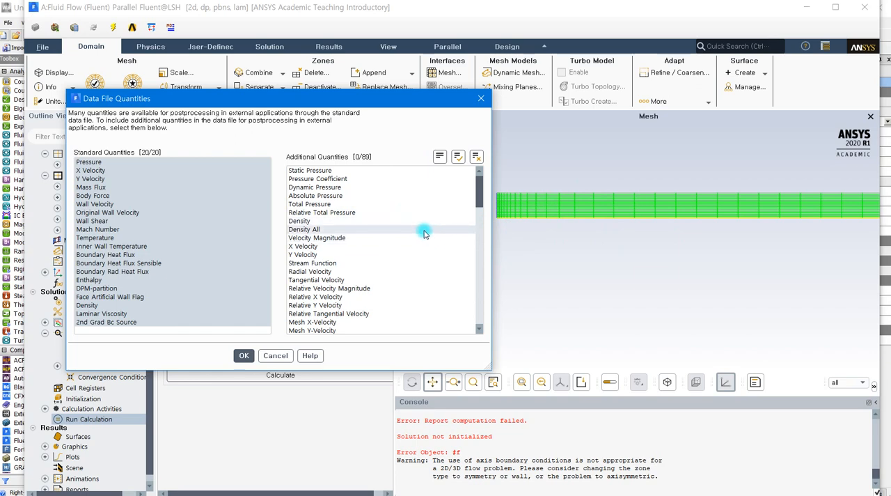
pyautogui.scroll(-3, 423, 233)
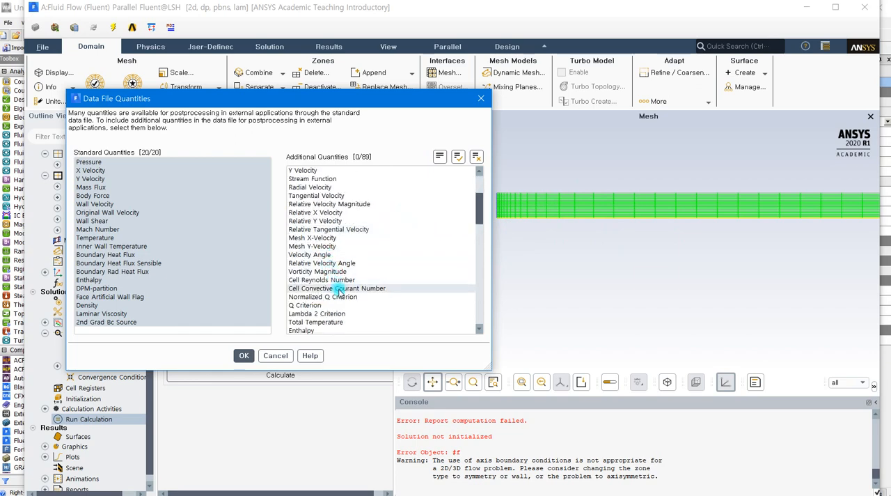
pyautogui.scroll(-3, 340, 292)
pyautogui.scroll(-7, 340, 298)
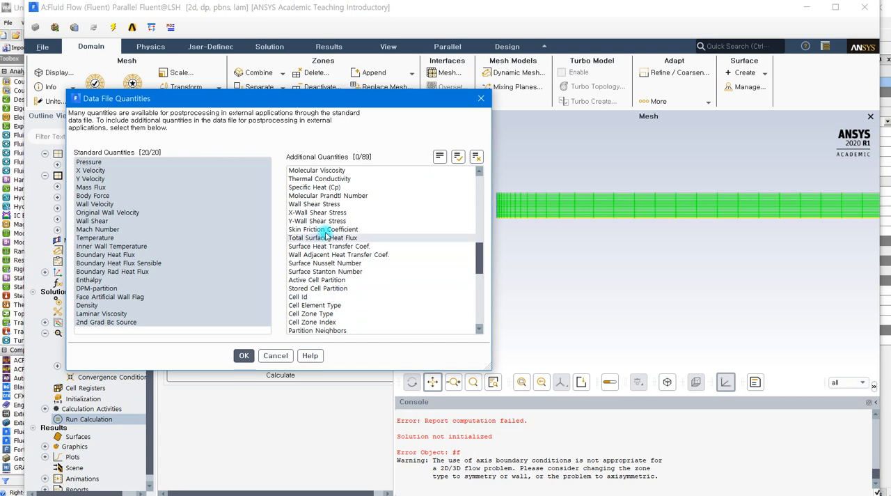
pyautogui.click(349, 230)
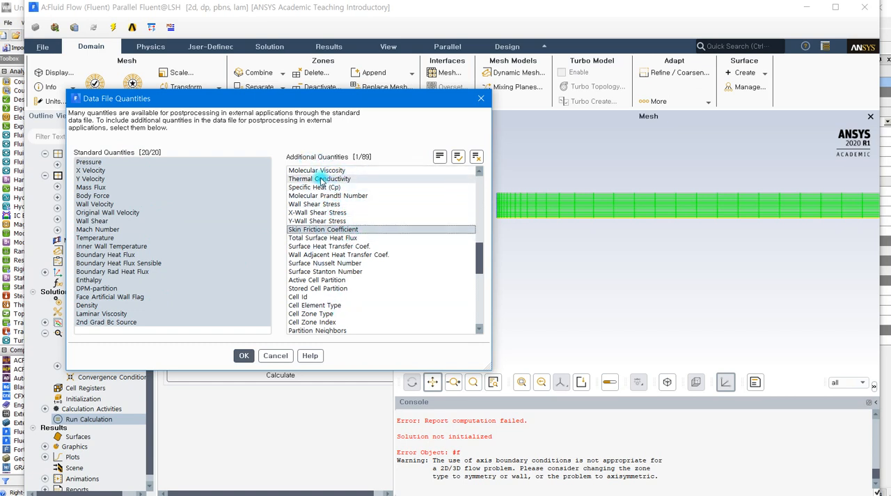
pyautogui.click(243, 356)
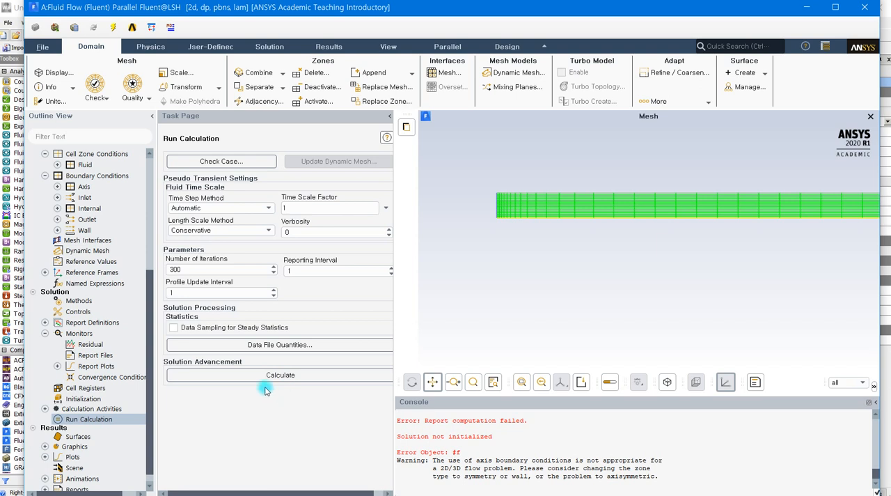
# Step: Run the calculation to completion and dismiss the completion notice
pyautogui.click(298, 376)
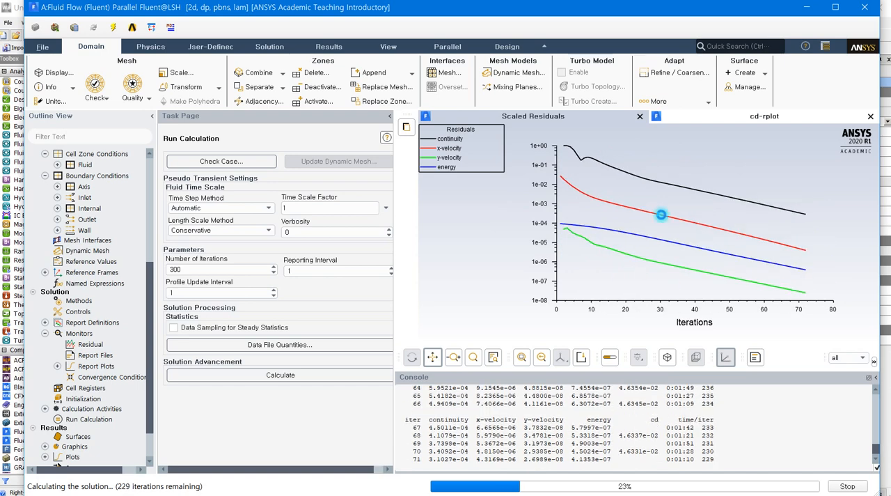
pyautogui.click(769, 118)
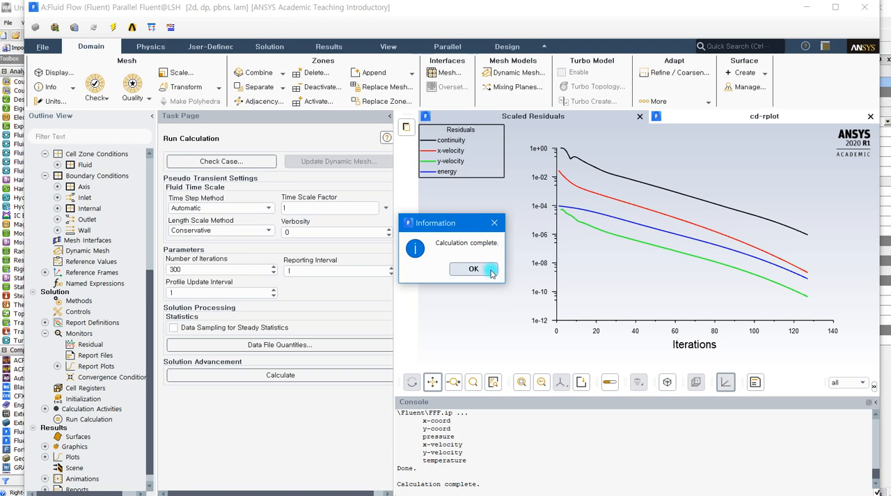
pyautogui.click(474, 269)
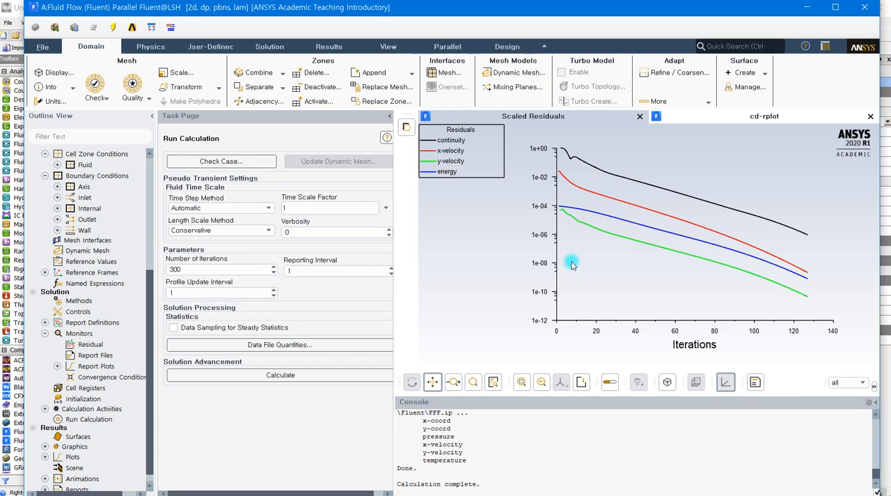
# Step: Examine the drag coefficient convergence plot and the cd values printed per iteration in the console
pyautogui.click(759, 118)
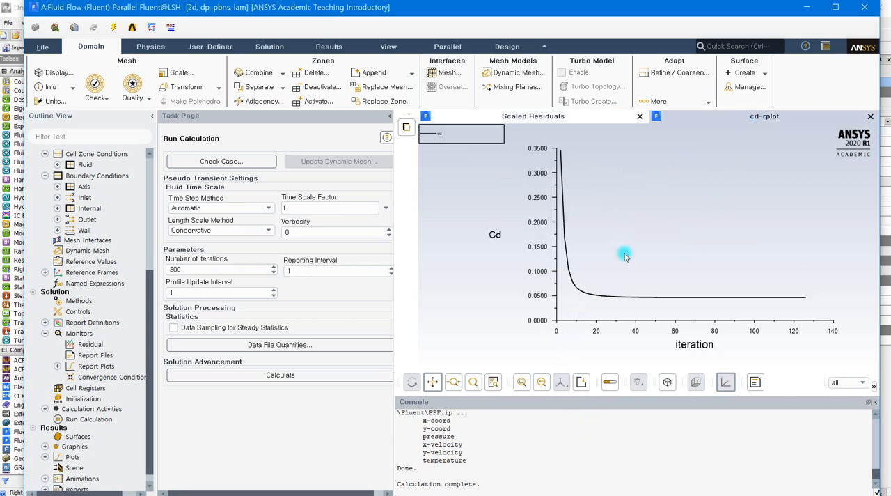
pyautogui.scroll(5, 571, 451)
pyautogui.scroll(4, 571, 451)
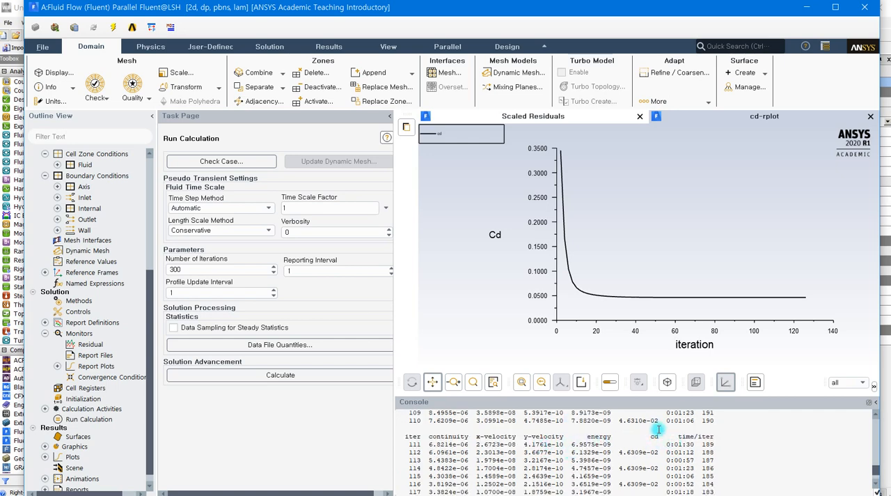
pyautogui.scroll(-1, 639, 439)
pyautogui.scroll(4, 639, 440)
pyautogui.scroll(3, 651, 451)
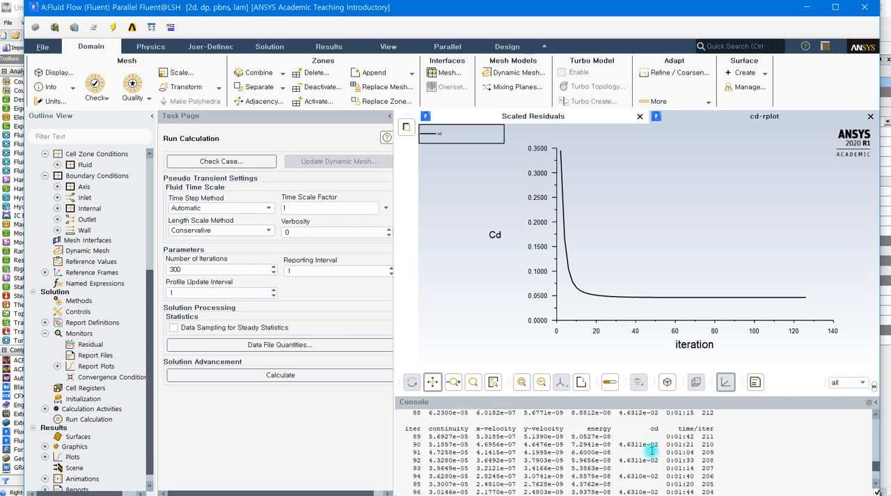
pyautogui.scroll(5, 651, 451)
pyautogui.scroll(2, 652, 451)
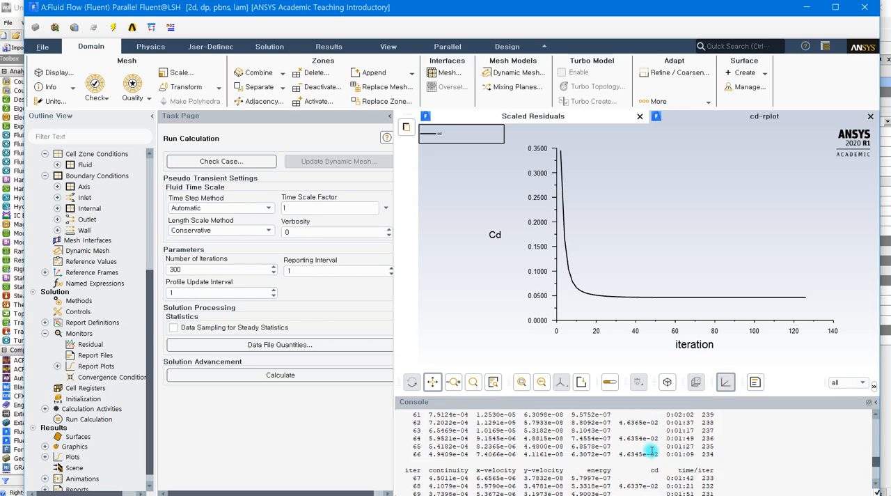
pyautogui.scroll(7, 651, 451)
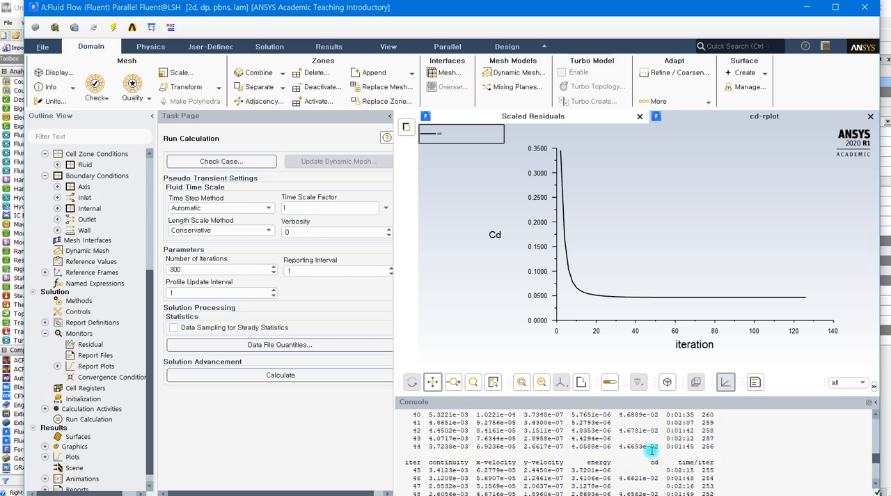
pyautogui.scroll(7, 651, 451)
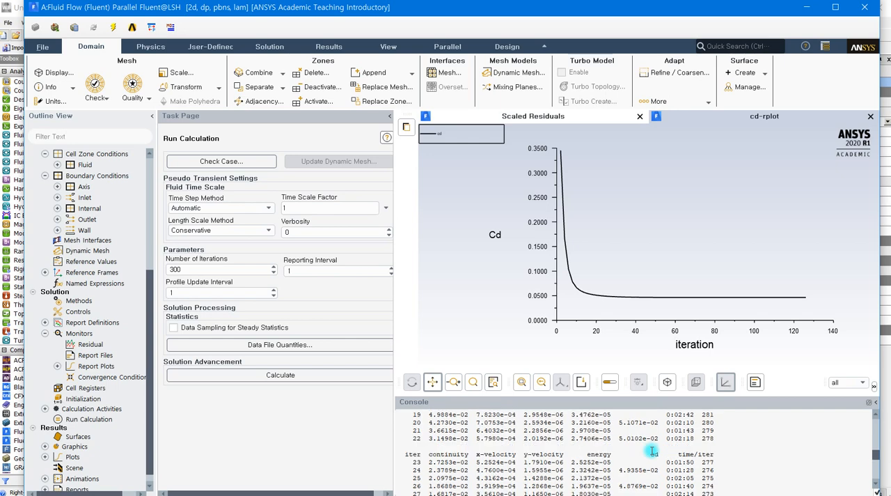
pyautogui.scroll(-2, 653, 451)
pyautogui.scroll(-2, 652, 451)
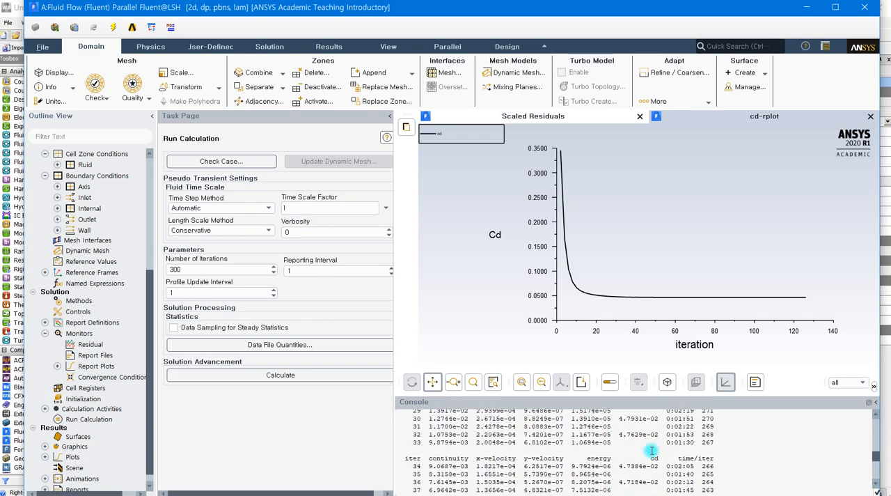
pyautogui.scroll(-2, 651, 451)
pyautogui.scroll(-4, 651, 451)
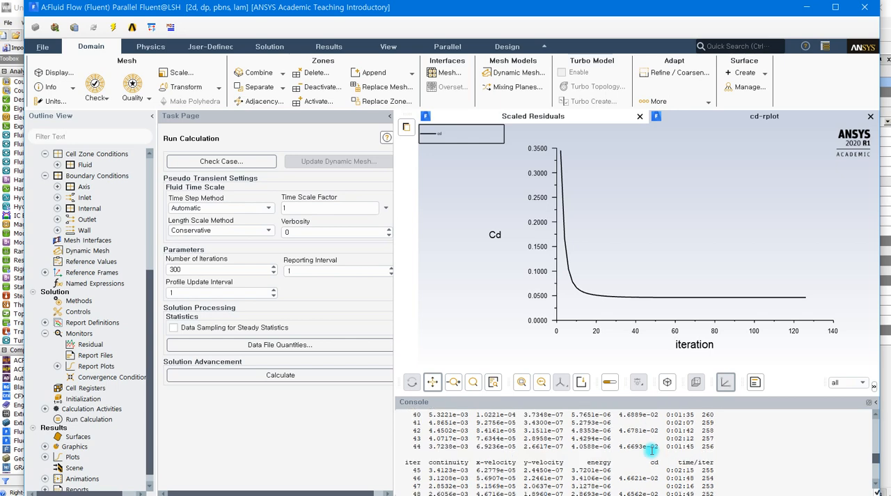
pyautogui.scroll(-2, 652, 451)
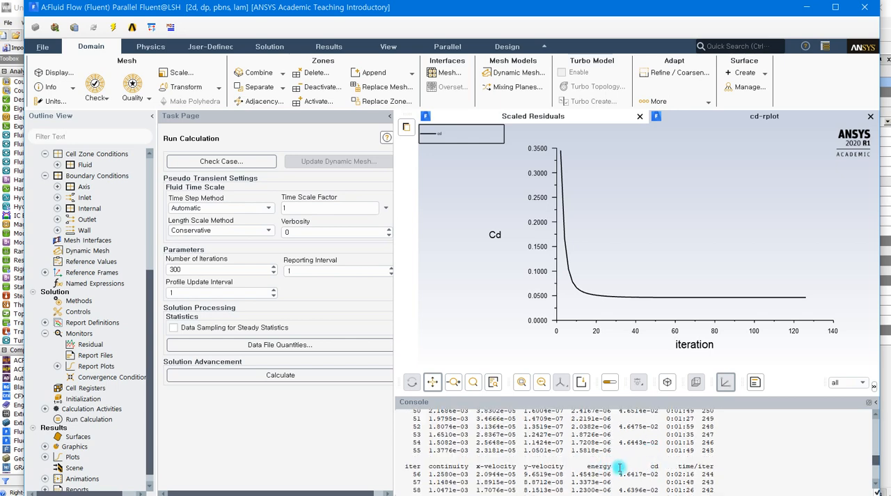
pyautogui.scroll(-4, 616, 451)
pyautogui.scroll(-4, 620, 454)
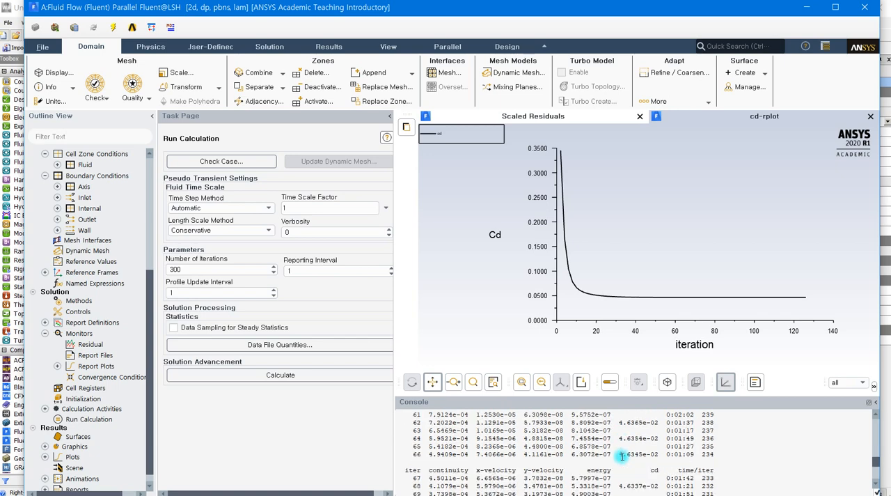
# Step: Switch to Workbench, open the Results of the Fluid Flow (Fluent) system in CFD-Post and view the model along the Z axis
pyautogui.scroll(-10, 622, 456)
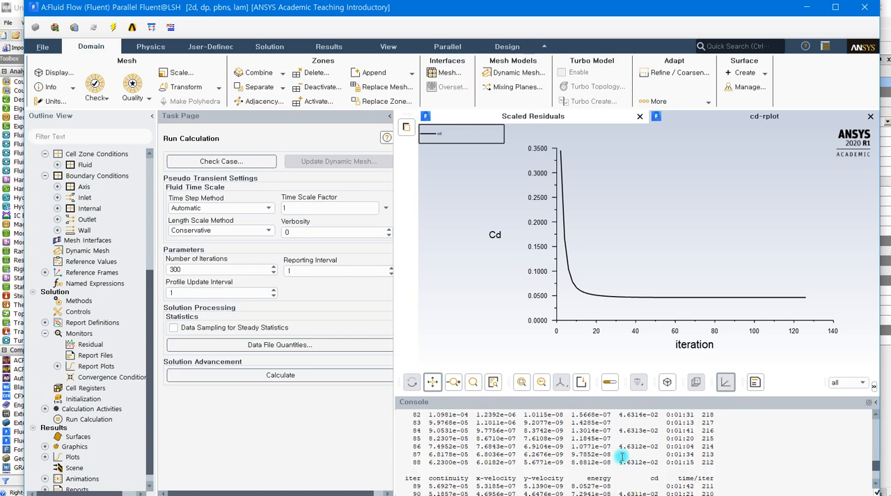
pyautogui.scroll(-10, 620, 452)
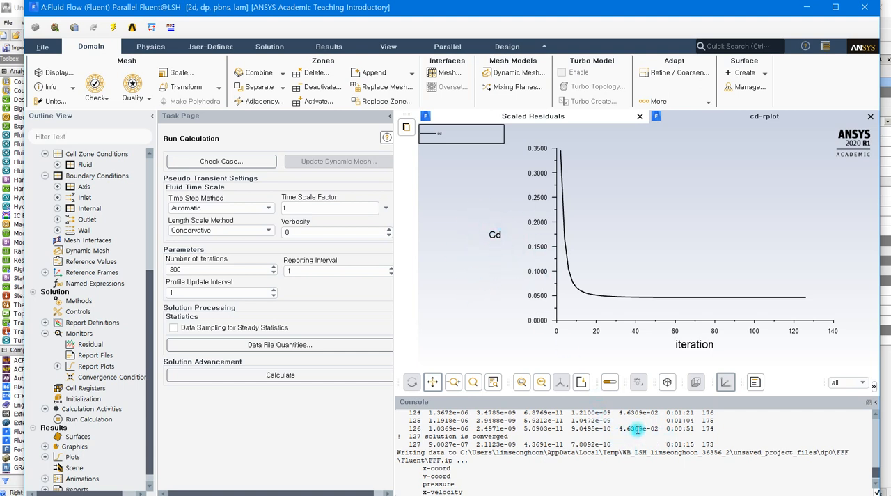
pyautogui.click(805, 16)
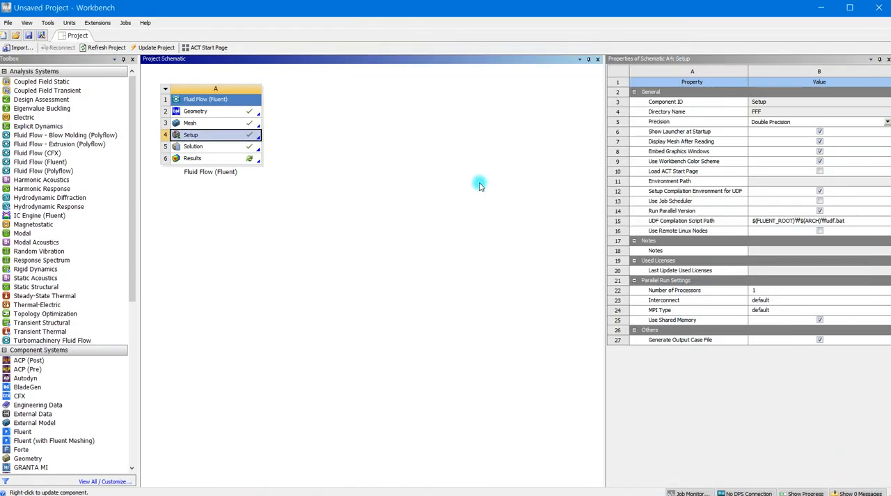
pyautogui.doubleClick(204, 165)
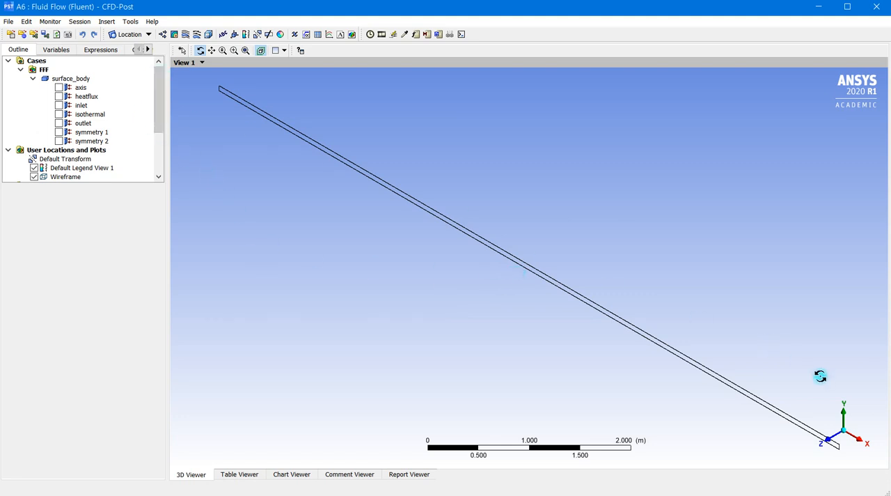
pyautogui.click(831, 442)
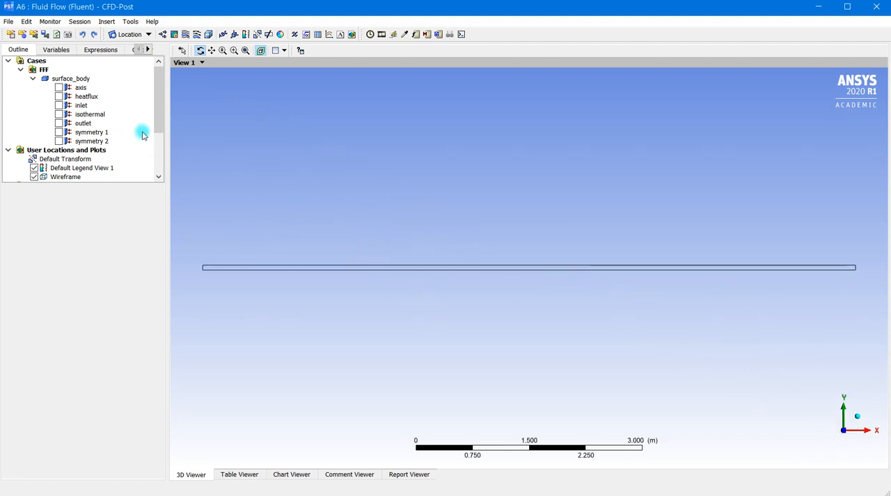
pyautogui.moveTo(157, 105)
pyautogui.mouseDown()
pyautogui.moveTo(159, 115)
pyautogui.moveTo(163, 94)
pyautogui.mouseUp()
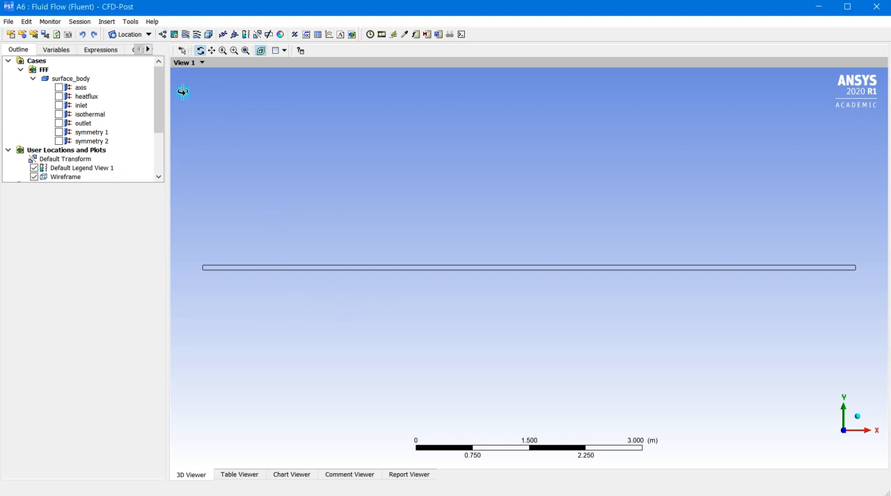
# Step: Insert a vector plot, accepting the default name
pyautogui.click(163, 34)
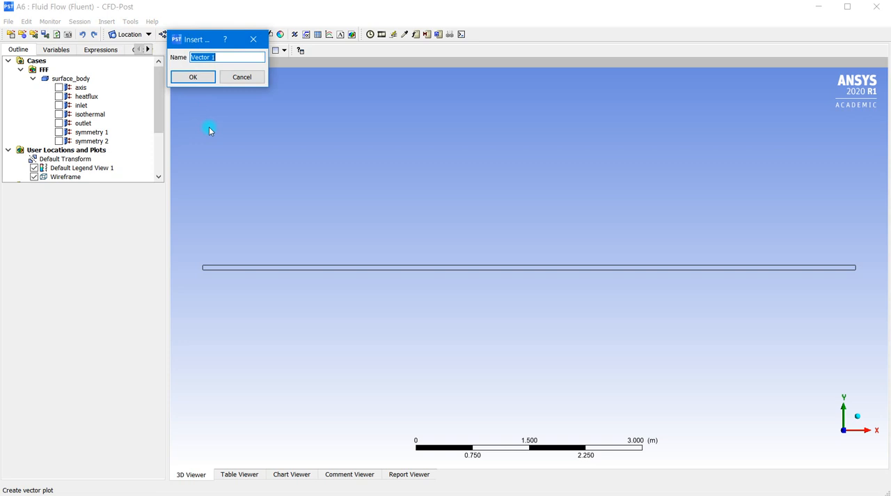
pyautogui.click(177, 39)
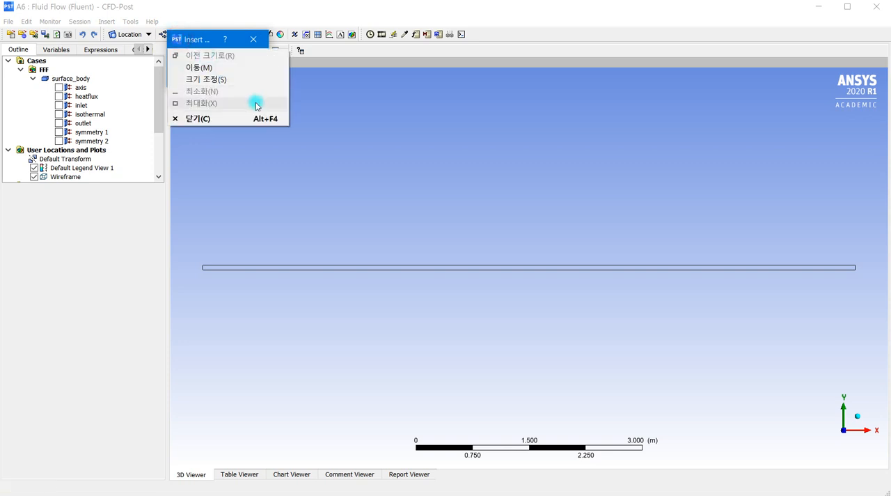
pyautogui.click(196, 39)
pyautogui.moveTo(196, 39); pyautogui.dragTo(278, 94)
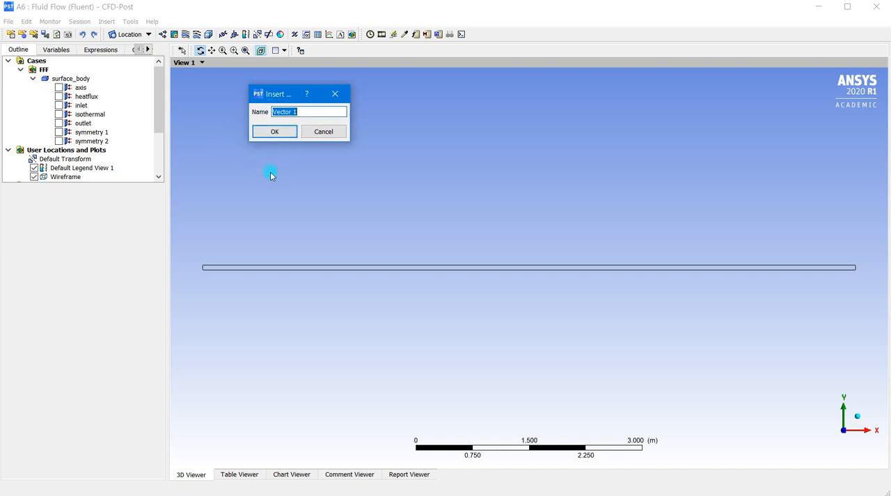
pyautogui.click(271, 133)
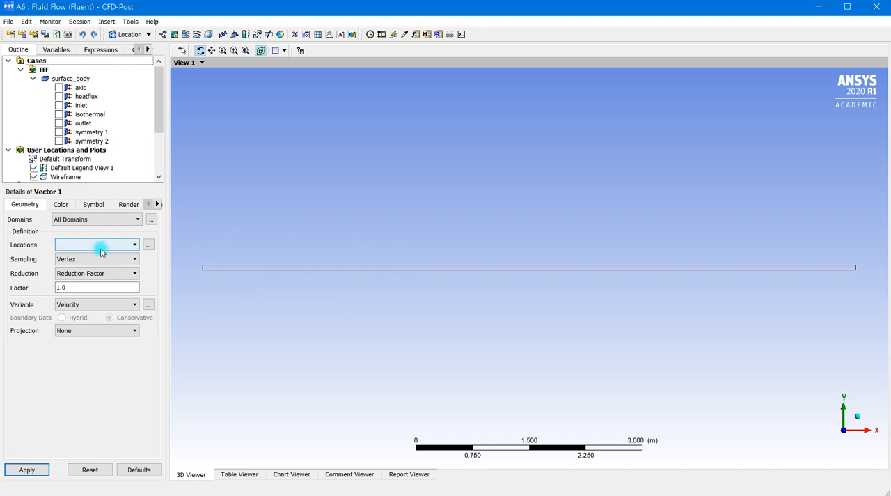
# Step: Set the vector plot's location to symmetry 1, with All Domains as its domain
pyautogui.click(140, 221)
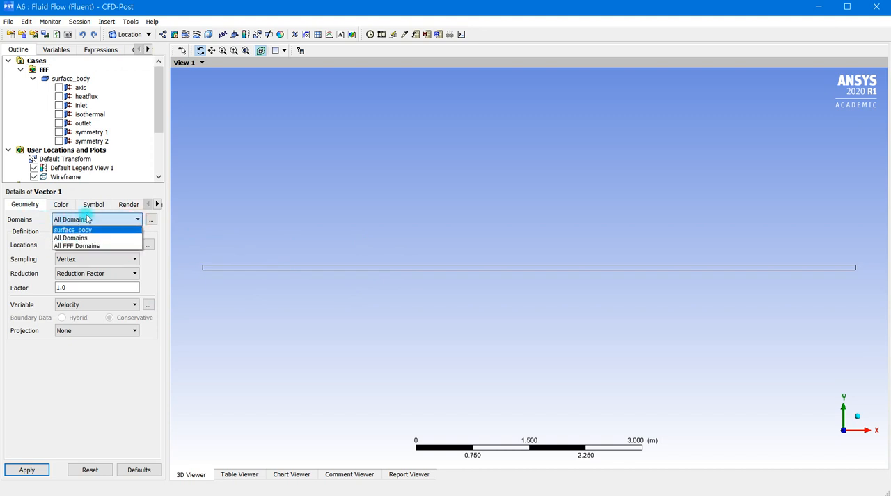
pyautogui.click(150, 273)
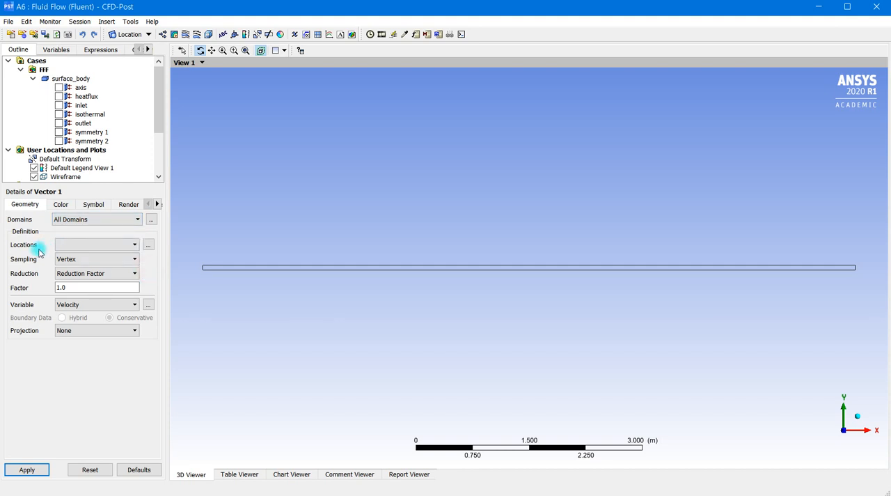
pyautogui.click(128, 245)
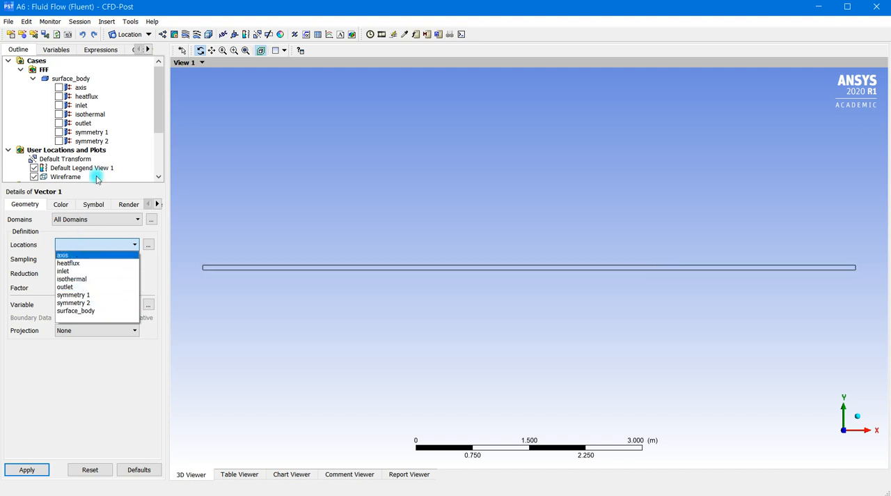
pyautogui.click(97, 295)
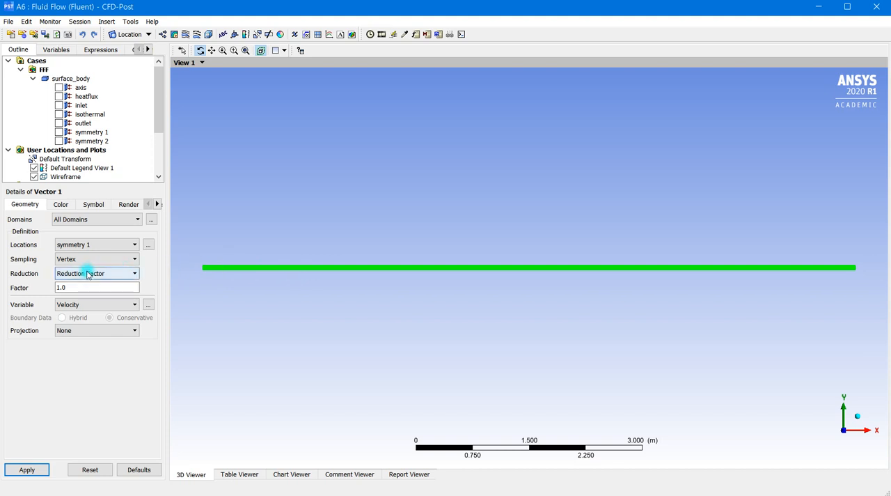
# Step: Try Equally Spaced sampling for the vector plot and return it to Vertex
pyautogui.click(122, 259)
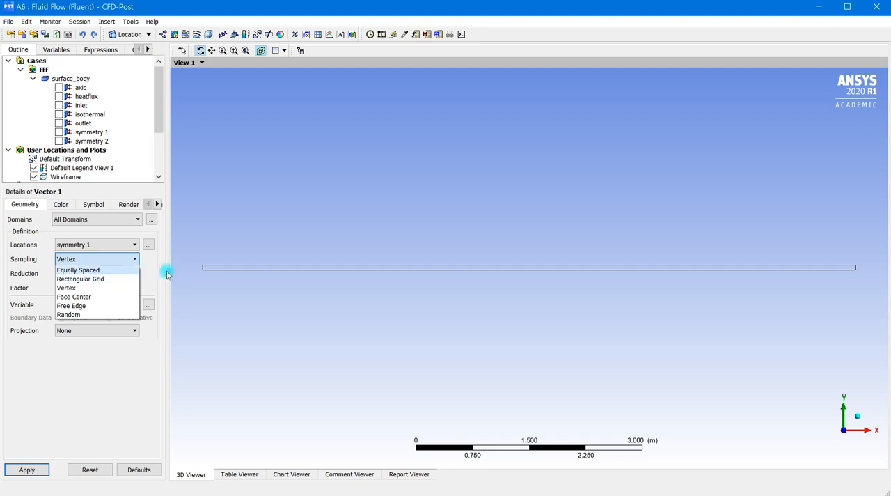
pyautogui.click(136, 269)
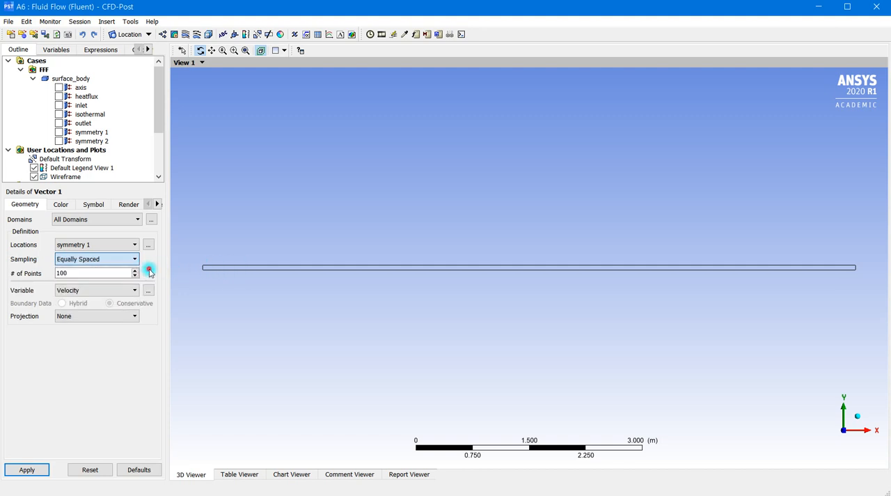
pyautogui.click(132, 260)
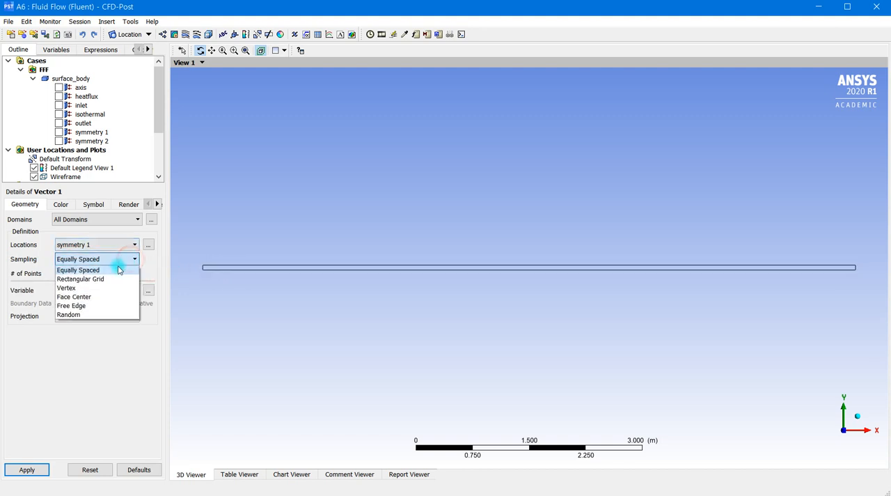
pyautogui.click(73, 287)
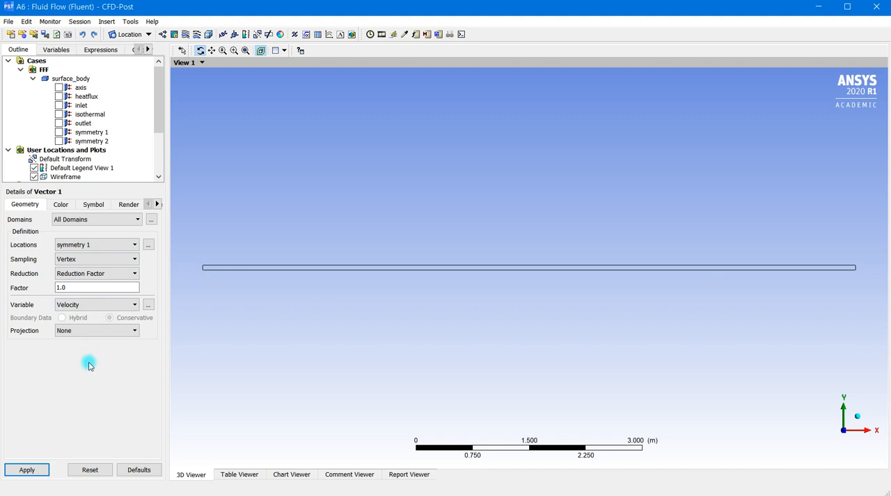
# Step: Choose Velocity as the vector plot's variable and apply the settings to draw the vectors
pyautogui.click(132, 306)
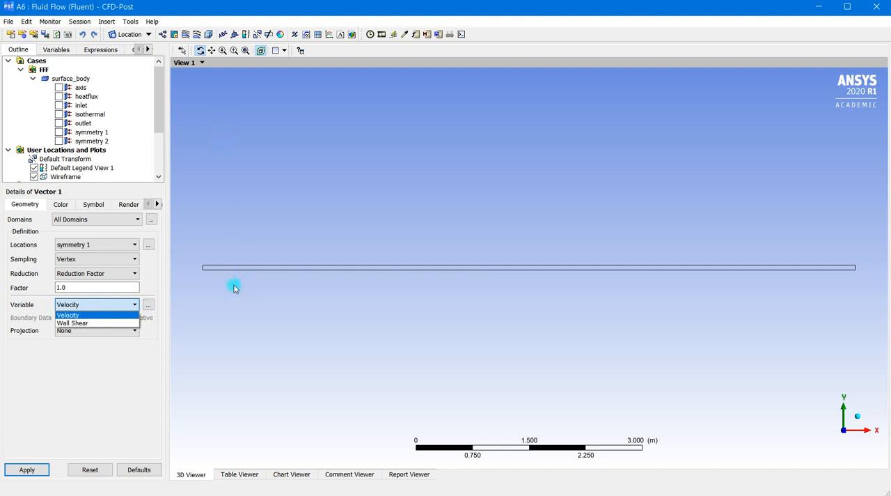
pyautogui.click(81, 316)
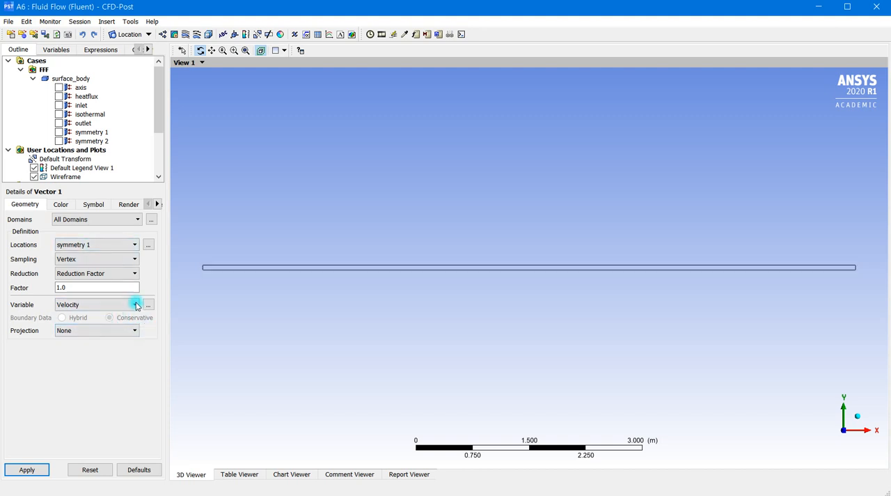
pyautogui.click(35, 471)
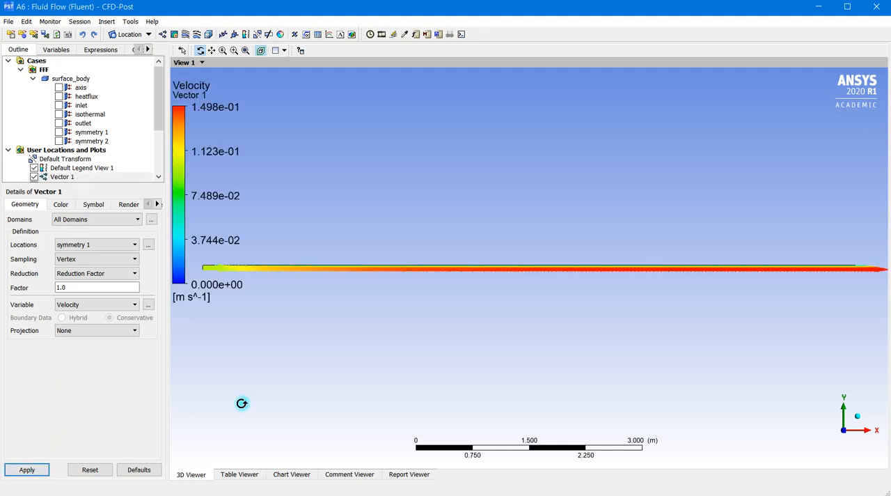
# Step: Set the symbol size of the velocity vectors to 0.1 and apply it
pyautogui.scroll(5, 449, 248)
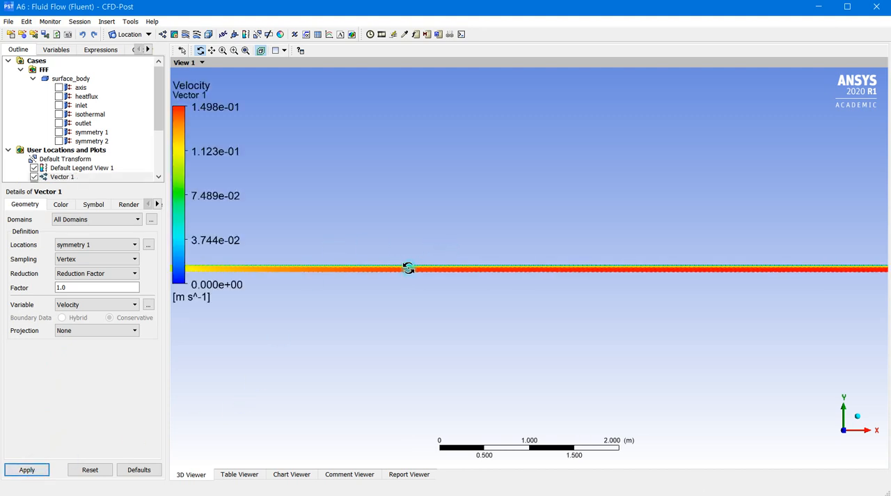
pyautogui.scroll(4, 437, 257)
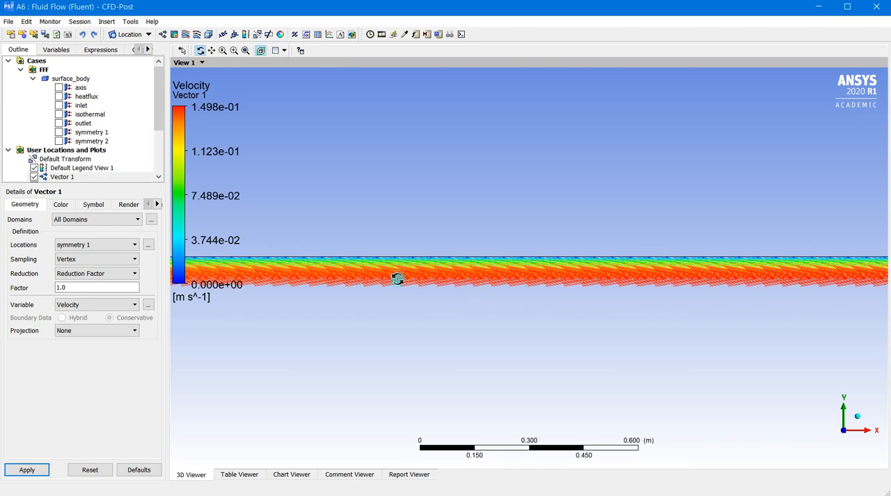
pyautogui.click(95, 204)
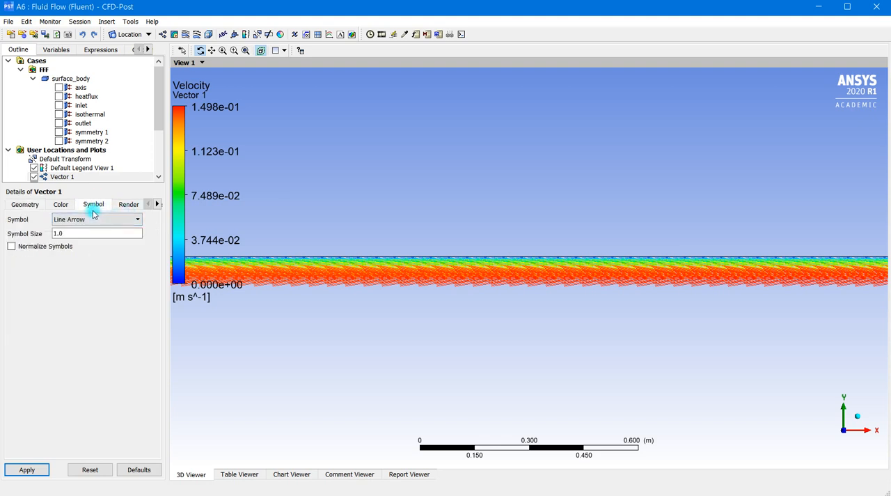
pyautogui.doubleClick(61, 234)
pyautogui.doubleClick(66, 235)
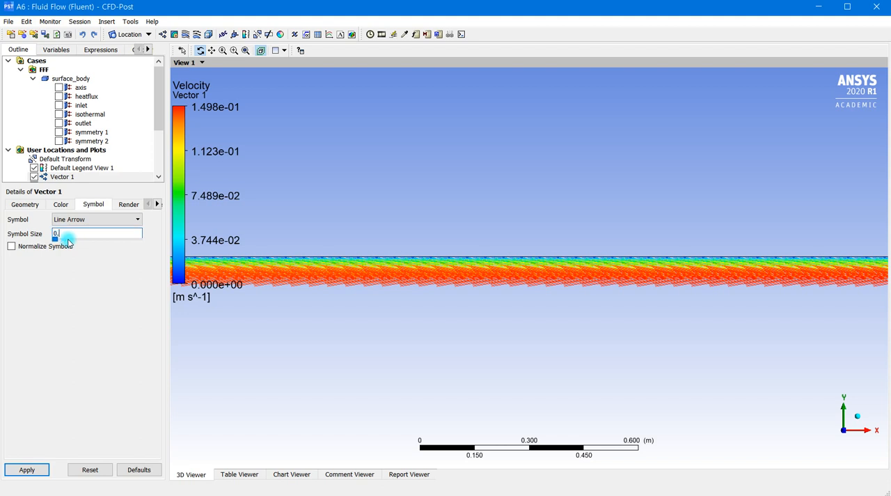
pyautogui.write('0.1')
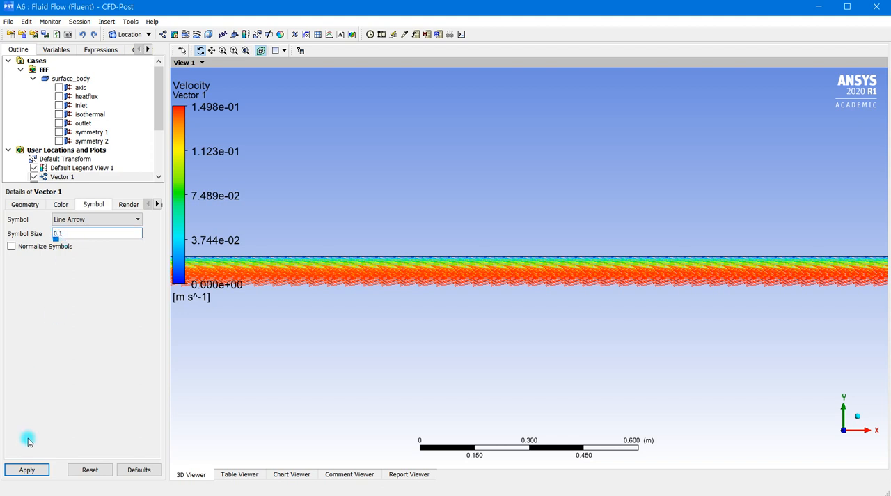
pyautogui.click(27, 469)
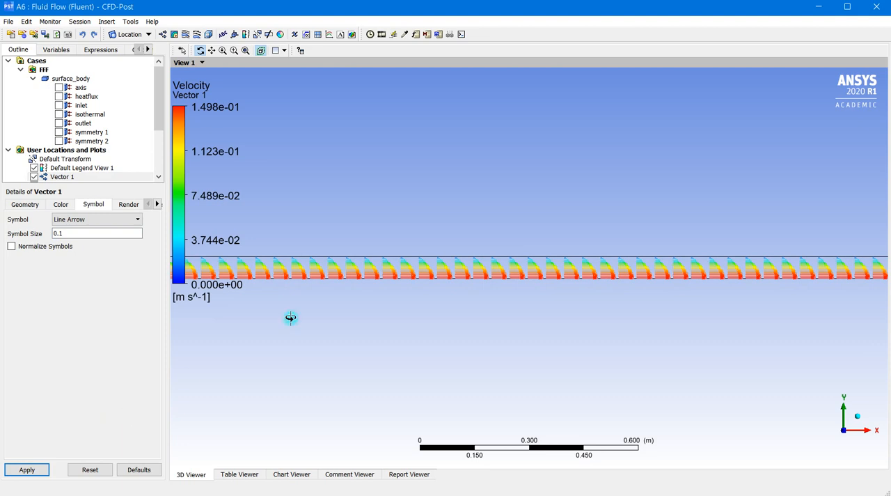
# Step: Change the velocity vectors' symbol to Arrow3D and apply it to the plot
pyautogui.scroll(5, 410, 261)
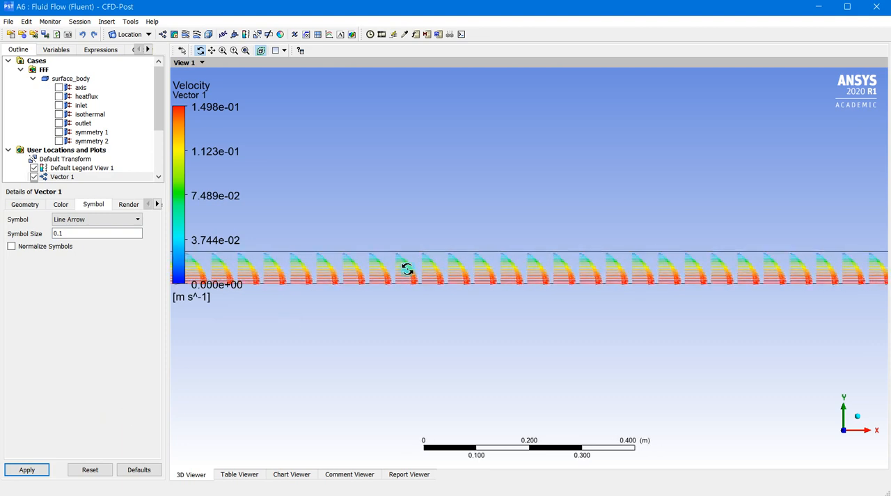
pyautogui.scroll(1, 421, 284)
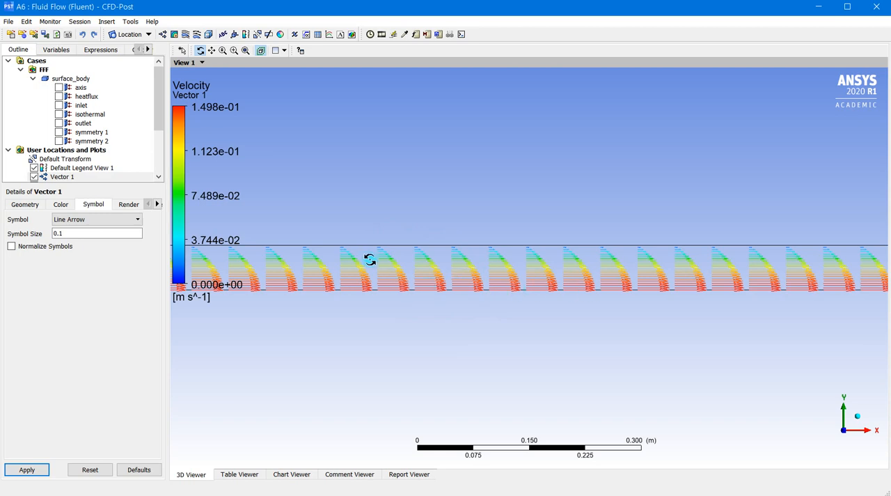
pyautogui.scroll(4, 496, 288)
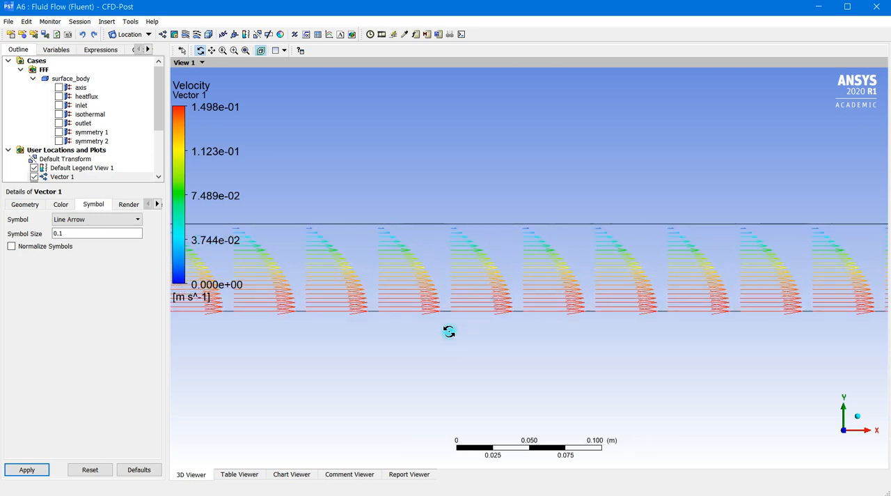
pyautogui.click(125, 204)
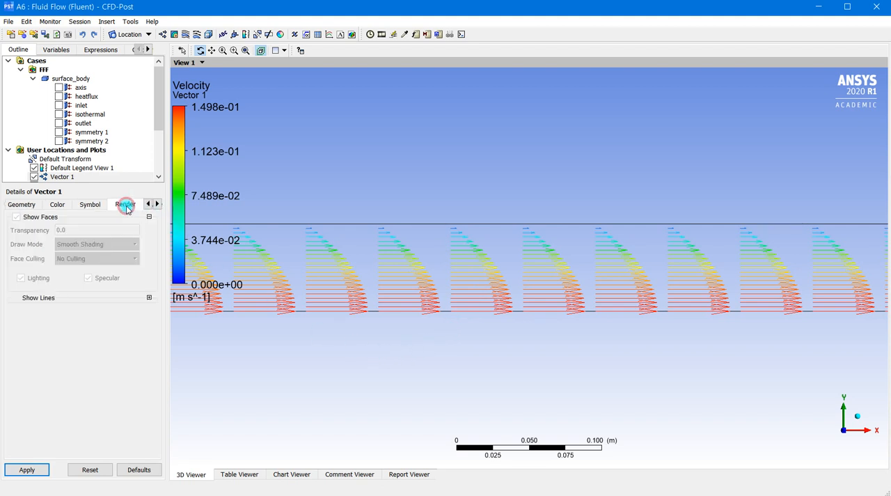
pyautogui.click(58, 204)
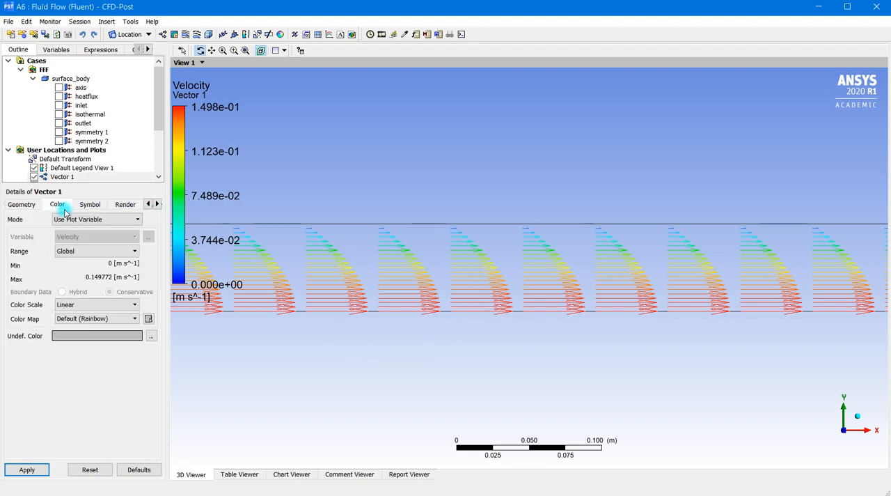
pyautogui.click(90, 203)
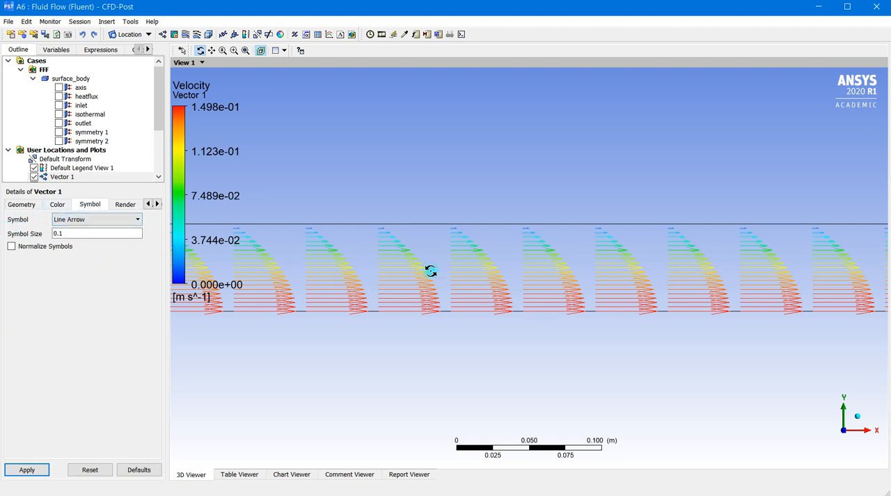
pyautogui.click(129, 220)
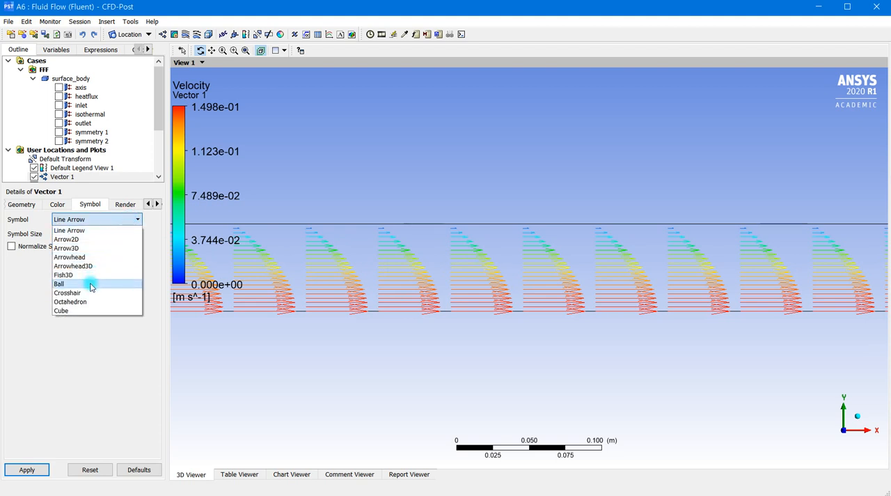
pyautogui.click(87, 248)
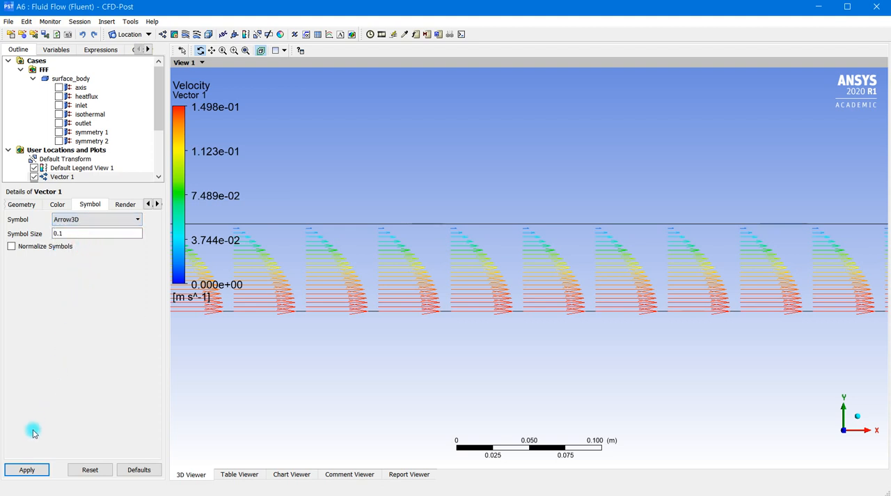
pyautogui.click(30, 470)
# Step: Examine the Arrow3D velocity profiles close up and along the length of the channel
pyautogui.scroll(2, 419, 276)
pyautogui.scroll(3, 425, 301)
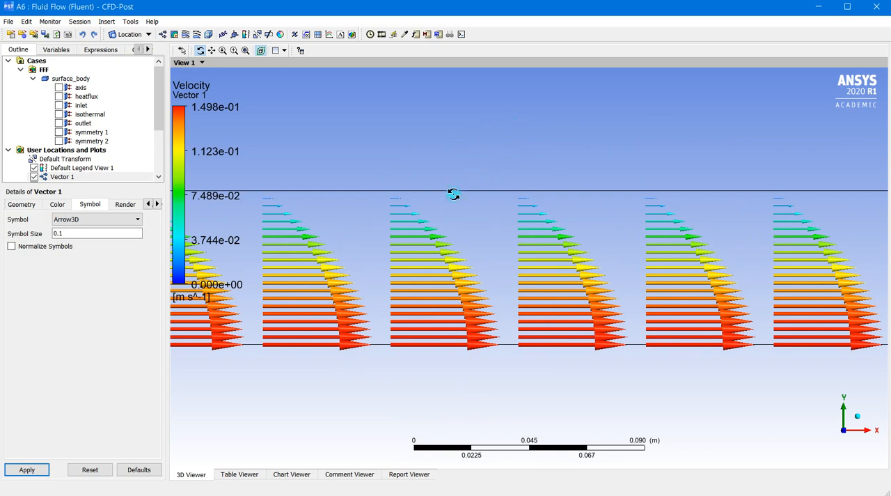
pyautogui.scroll(2, 439, 297)
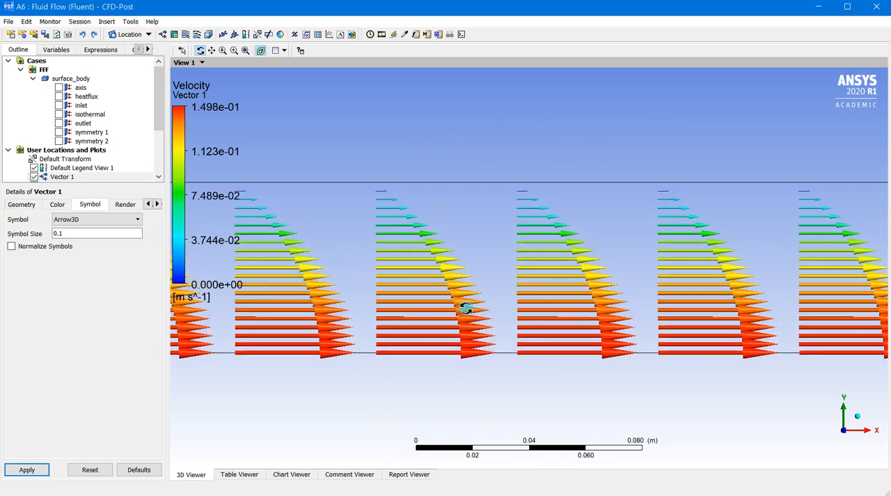
pyautogui.scroll(-4, 447, 304)
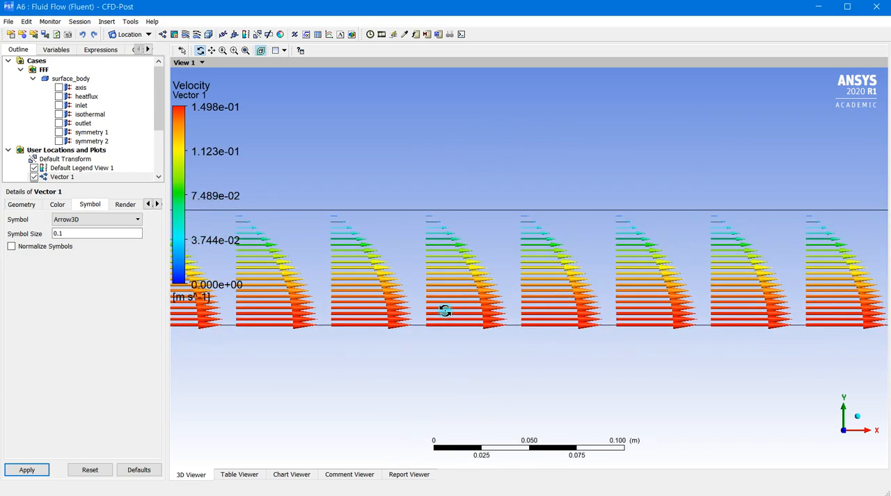
pyautogui.scroll(-5, 444, 295)
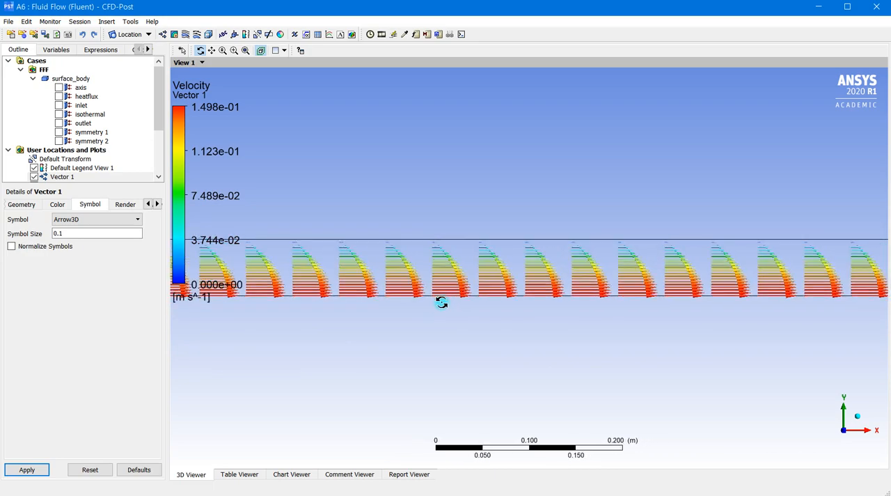
pyautogui.scroll(-4, 443, 303)
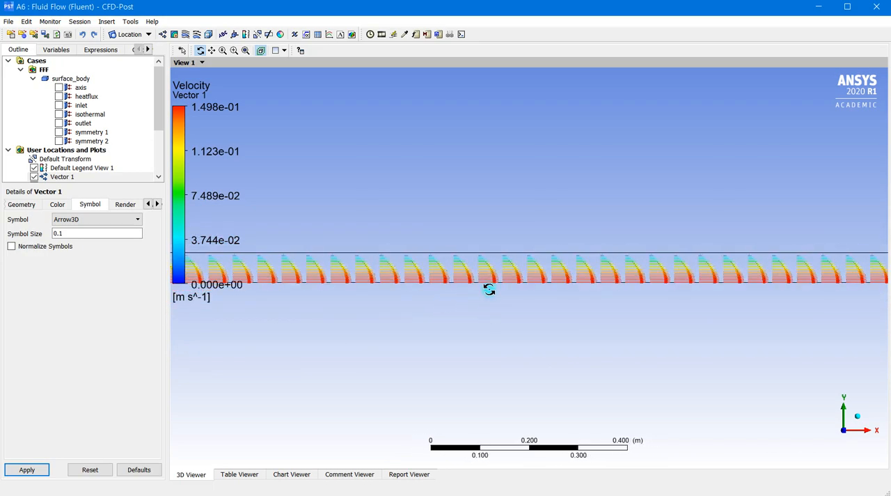
pyautogui.scroll(-2, 457, 290)
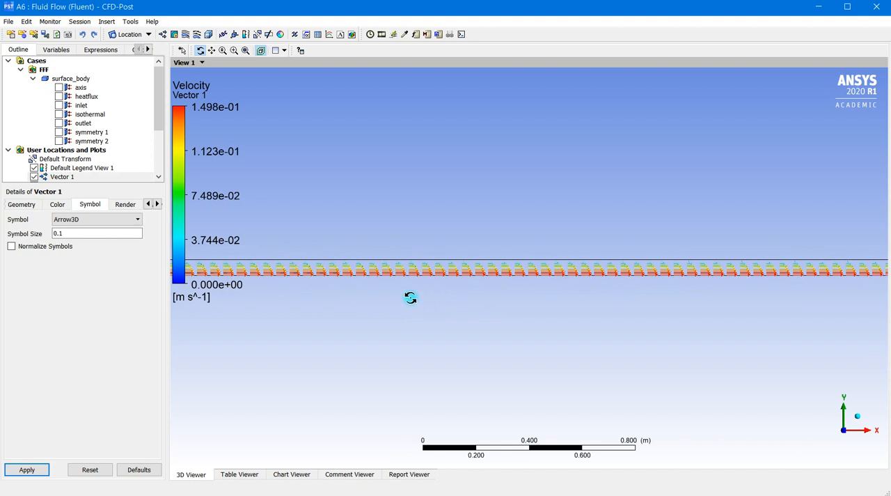
pyautogui.keyDown('ctrl'); pyautogui.moveTo(239, 319); pyautogui.dragTo(777, 325, button='middle'); pyautogui.keyUp('ctrl')
pyautogui.keyDown('ctrl'); pyautogui.moveTo(354, 327); pyautogui.dragTo(585, 327, button='middle'); pyautogui.keyUp('ctrl')
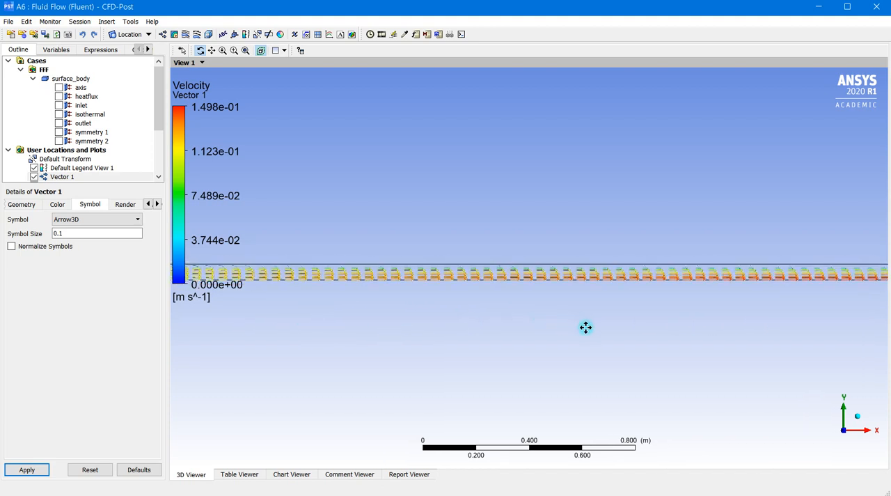
pyautogui.scroll(4, 701, 277)
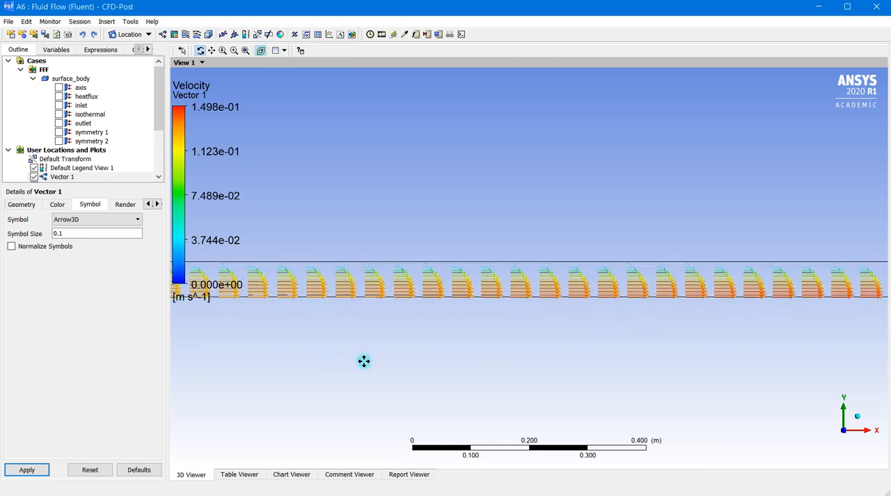
pyautogui.keyDown('ctrl'); pyautogui.moveTo(588, 341); pyautogui.dragTo(149, 327, button='middle'); pyautogui.keyUp('ctrl')
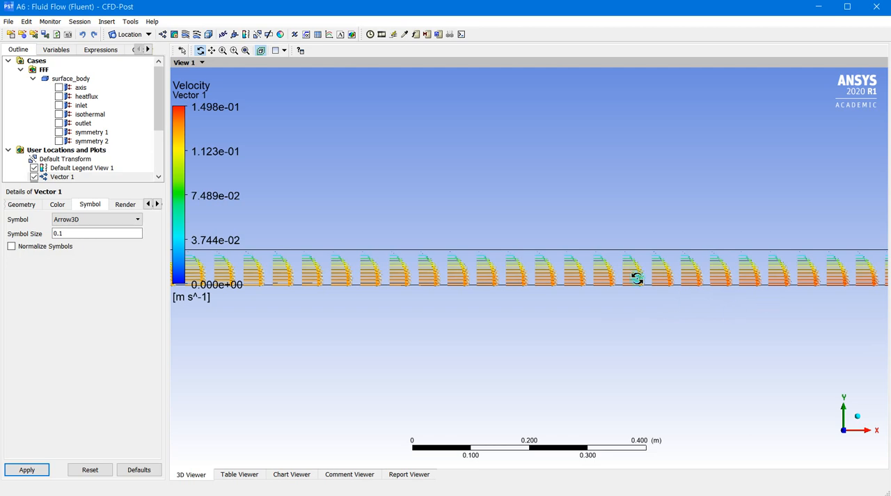
pyautogui.scroll(-3, 633, 327)
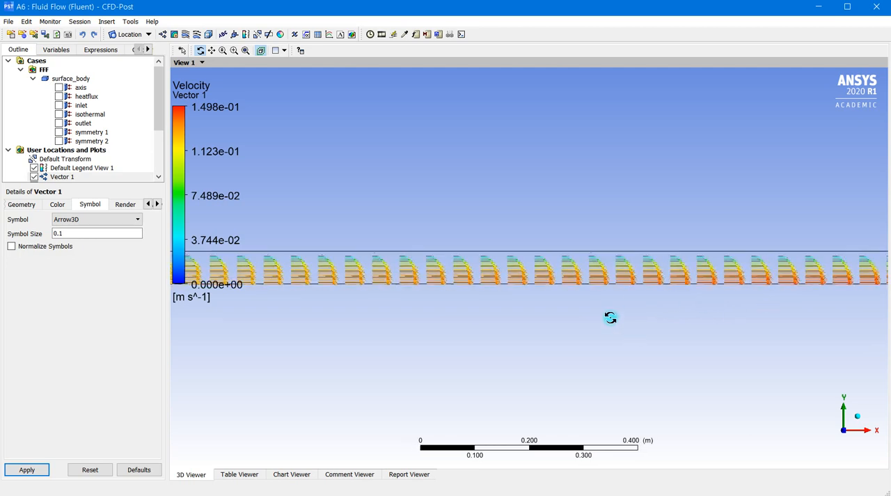
pyautogui.scroll(3, 591, 274)
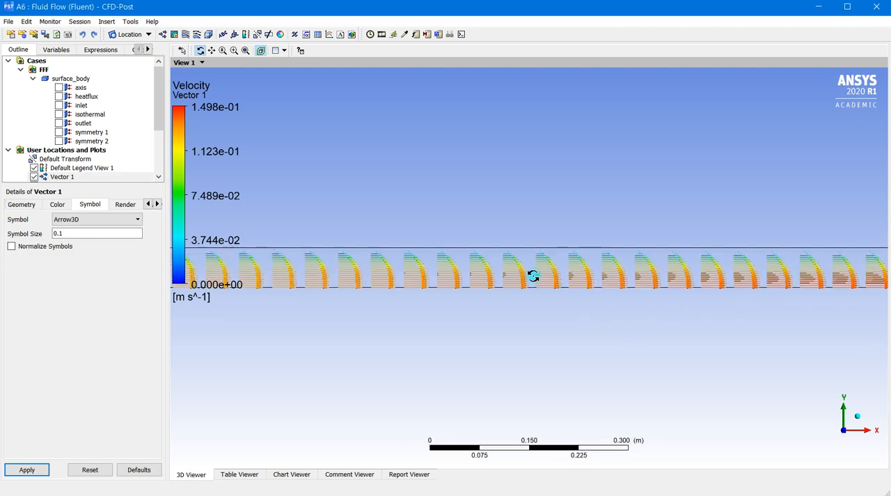
pyautogui.scroll(1, 534, 295)
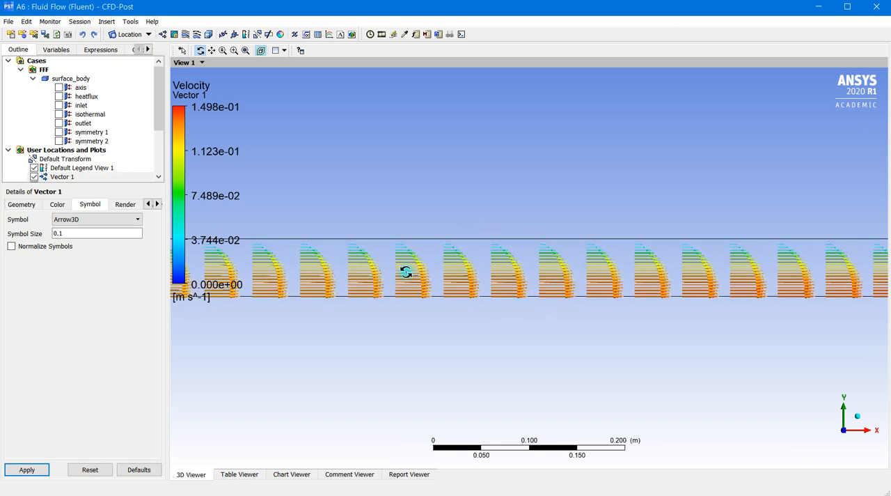
pyautogui.scroll(-3, 541, 272)
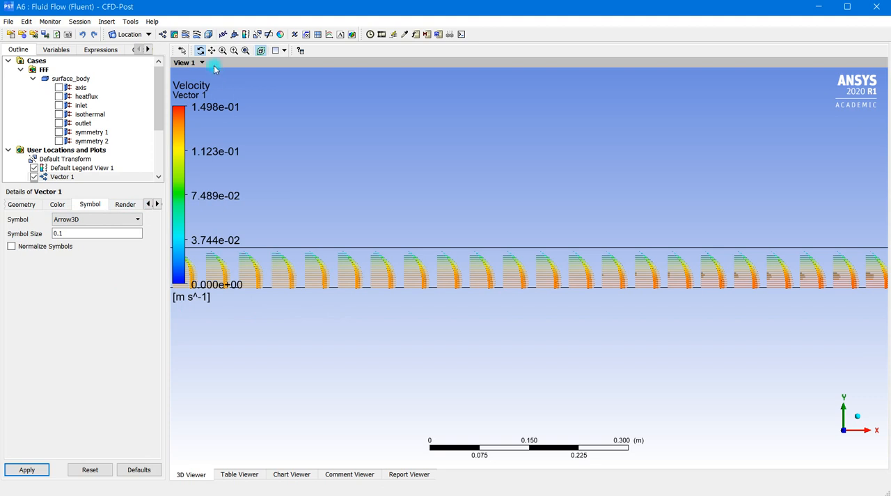
# Step: Hide the vector plot and insert a contour plot with the default name
pyautogui.moveTo(160, 94); pyautogui.dragTo(161, 118)
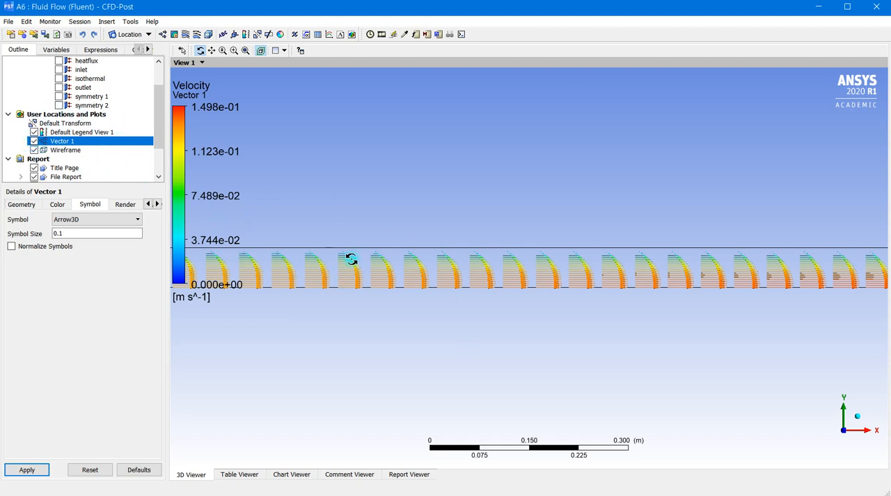
pyautogui.click(34, 141)
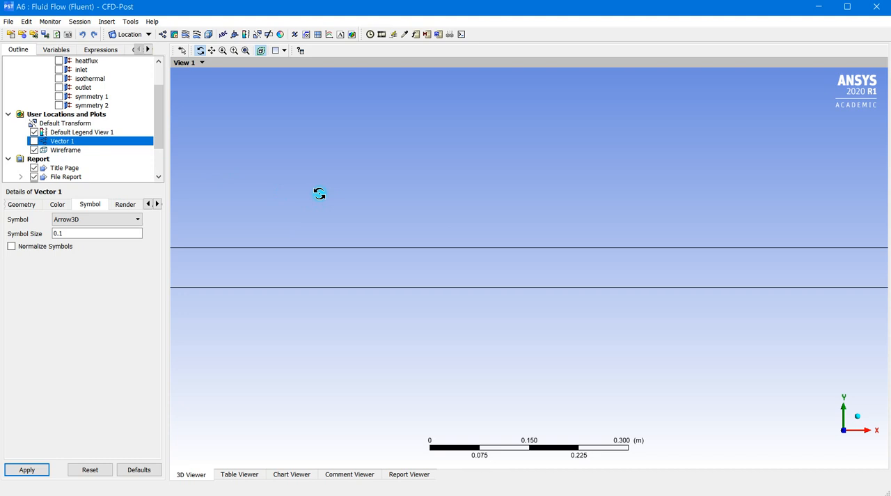
pyautogui.click(175, 35)
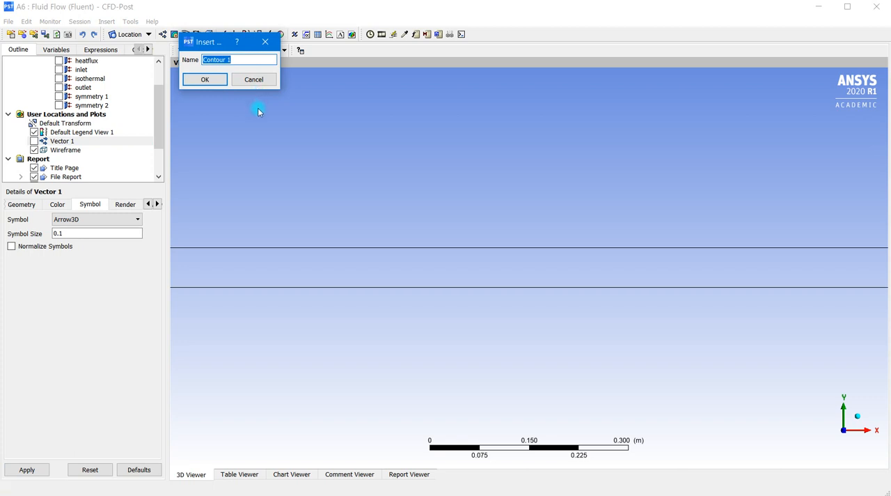
pyautogui.click(218, 81)
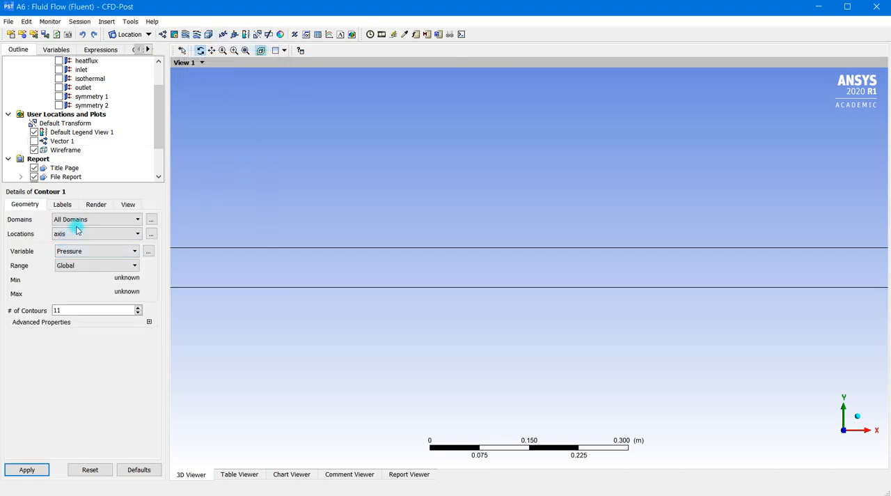
# Step: Set the contour's location to symmetry 1 and its variable to Velocity, and apply the settings to draw it
pyautogui.click(129, 235)
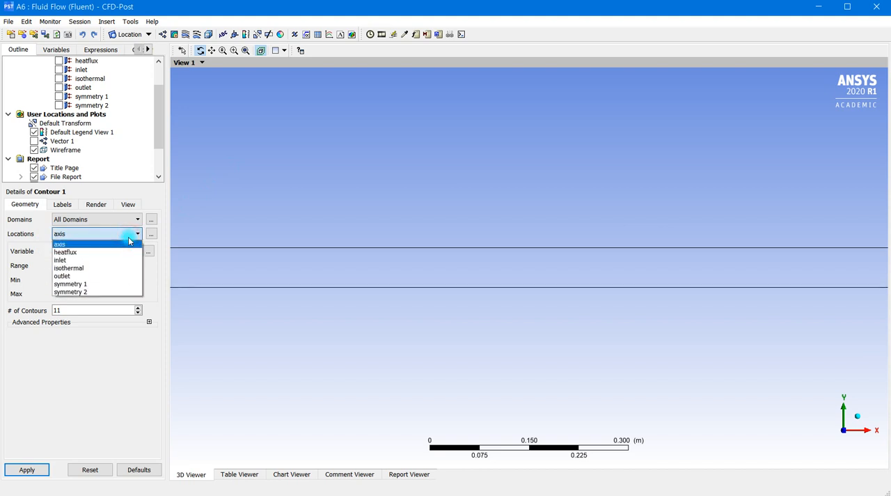
pyautogui.click(88, 283)
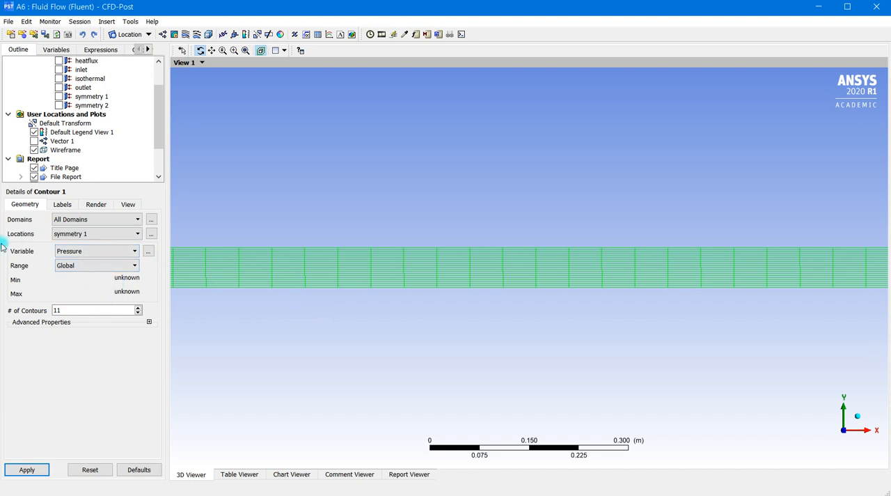
pyautogui.click(132, 251)
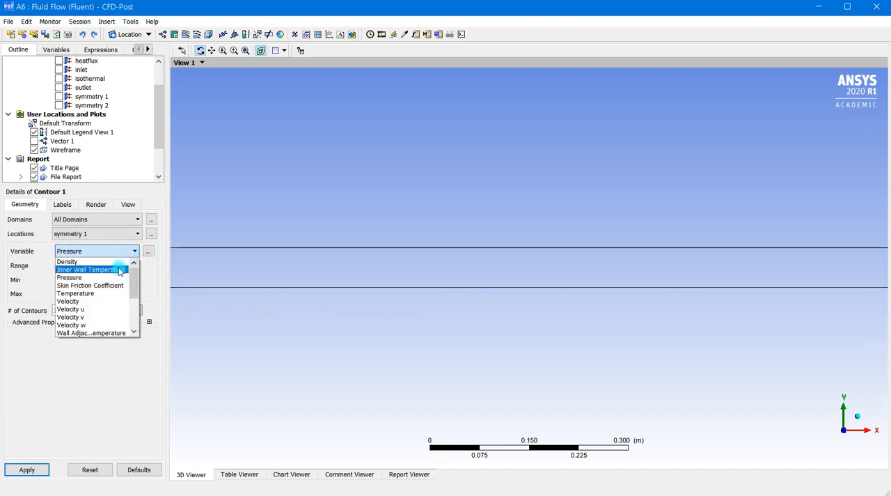
pyautogui.click(85, 301)
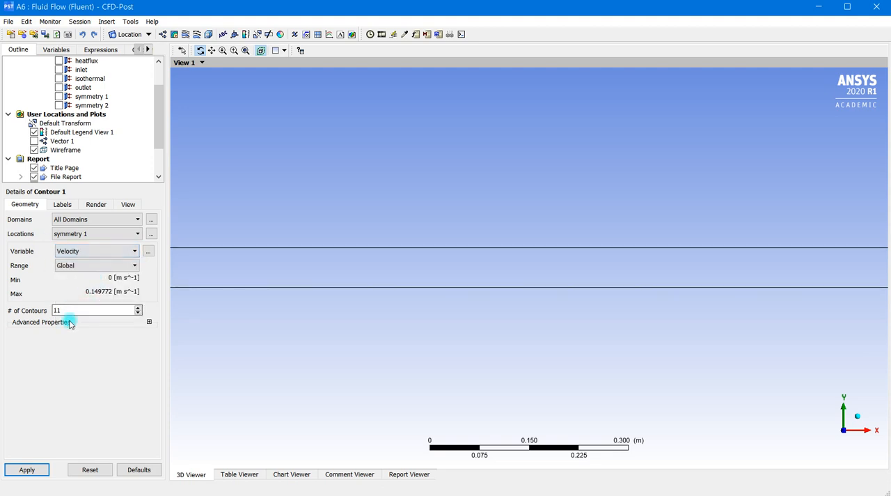
pyautogui.click(63, 204)
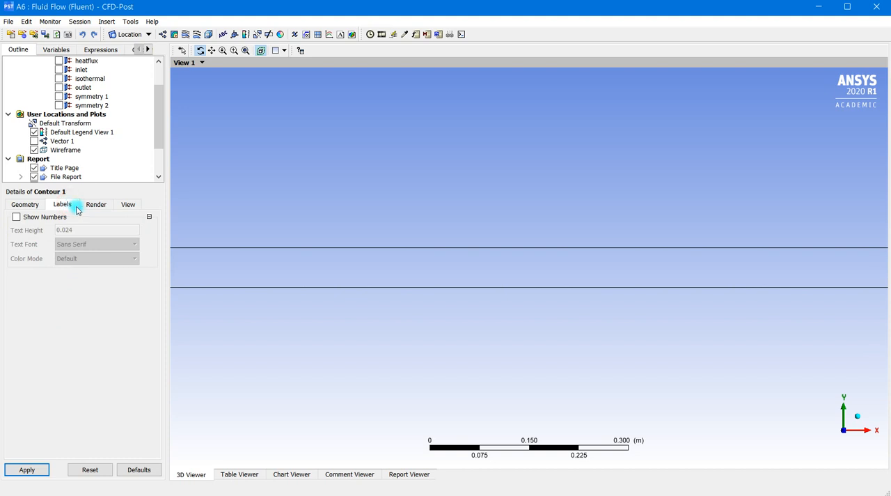
pyautogui.click(91, 203)
pyautogui.click(121, 204)
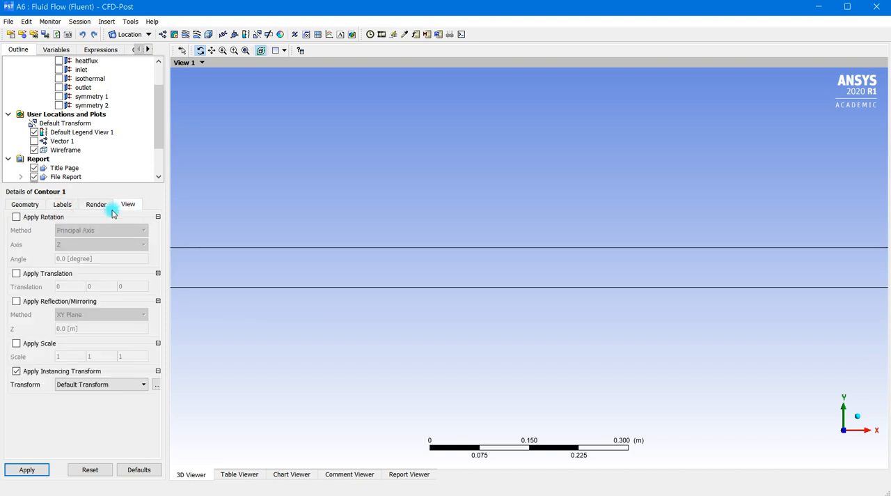
pyautogui.click(31, 204)
pyautogui.click(25, 472)
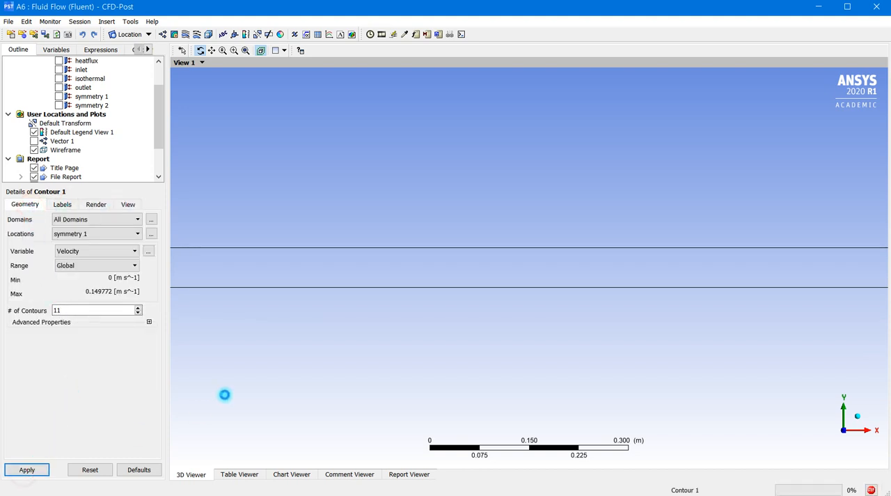
# Step: Examine the velocity contour along the channel from inlet to outlet, and restore the front view along the Z axis
pyautogui.scroll(-9, 498, 260)
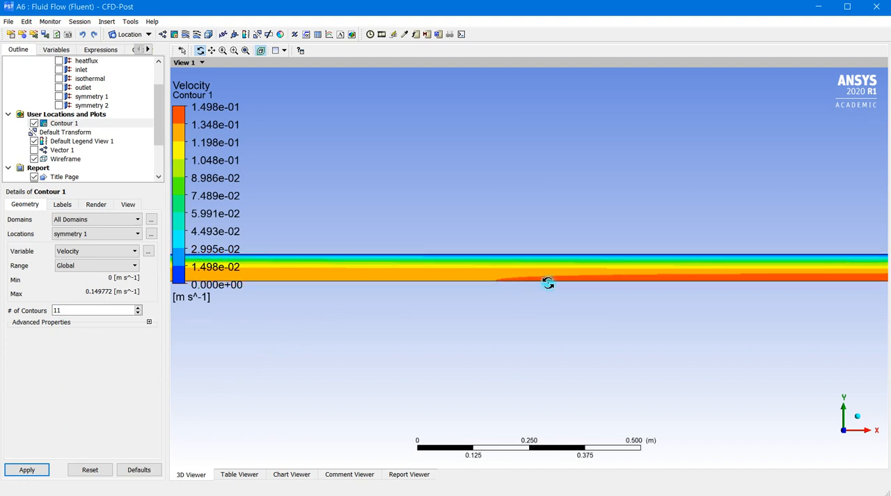
pyautogui.scroll(-1, 585, 279)
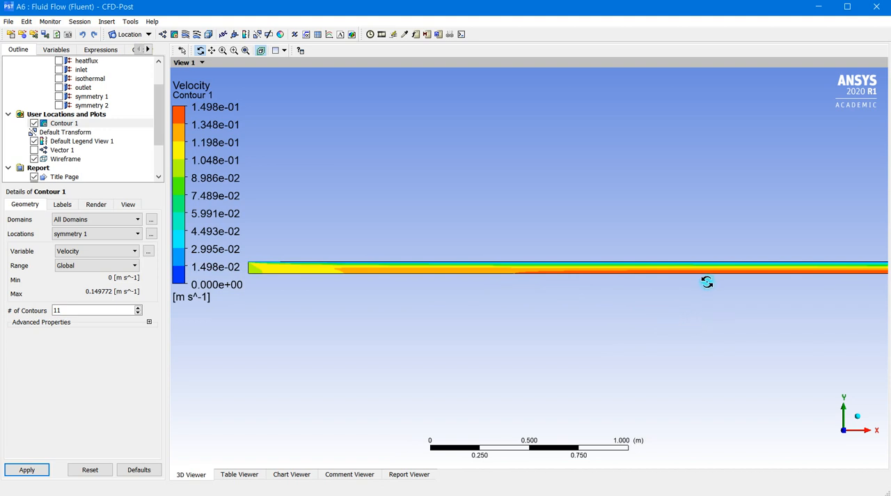
pyautogui.moveTo(679, 303)
pyautogui.keyDown('ctrl'); pyautogui.mouseDown(button='middle')
pyautogui.moveTo(583, 307)
pyautogui.moveTo(223, 283)
pyautogui.mouseUp(button='middle'); pyautogui.keyUp('ctrl')
pyautogui.moveTo(739, 283)
pyautogui.keyDown('ctrl'); pyautogui.mouseDown(button='middle')
pyautogui.moveTo(438, 289)
pyautogui.moveTo(418, 281)
pyautogui.mouseUp(button='middle'); pyautogui.keyUp('ctrl')
pyautogui.keyDown('ctrl'); pyautogui.moveTo(728, 276); pyautogui.dragTo(334, 279, button='middle'); pyautogui.keyUp('ctrl')
pyautogui.moveTo(573, 238); pyautogui.dragTo(576, 269)
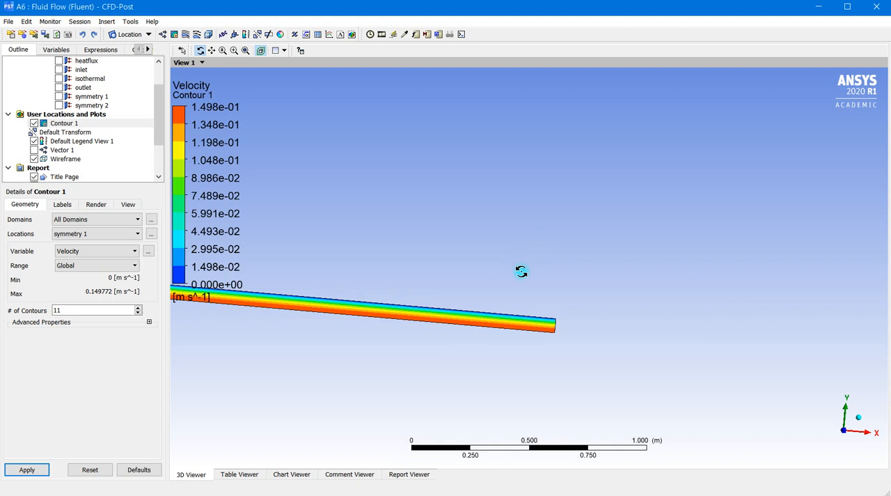
pyautogui.click(844, 433)
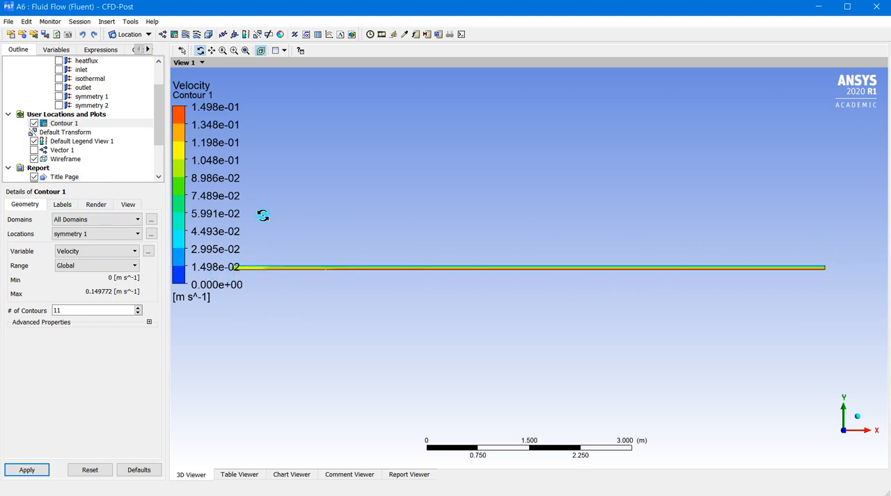
# Step: Scale the velocity contour by a factor of 10 in the Y direction and apply it to the plot
pyautogui.click(98, 204)
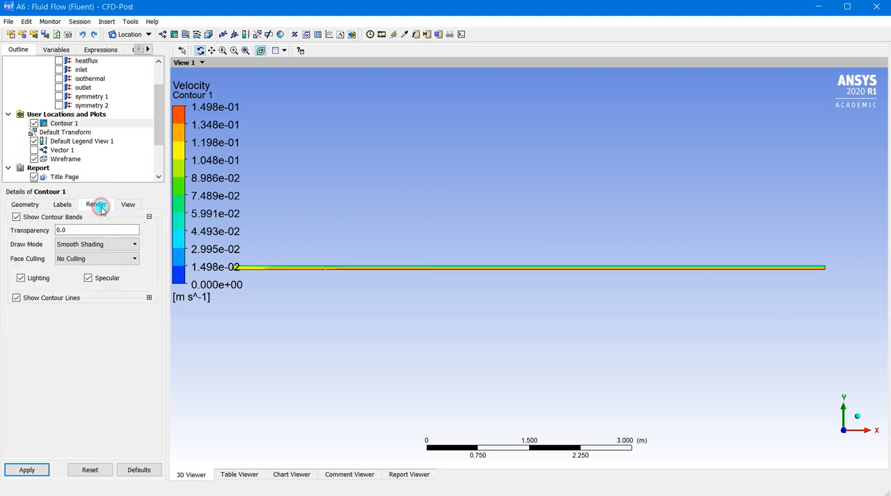
pyautogui.click(122, 205)
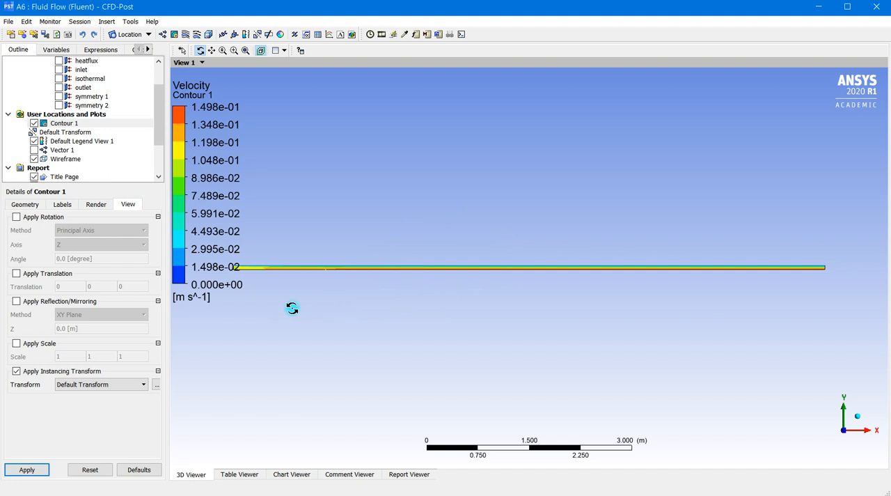
pyautogui.click(17, 343)
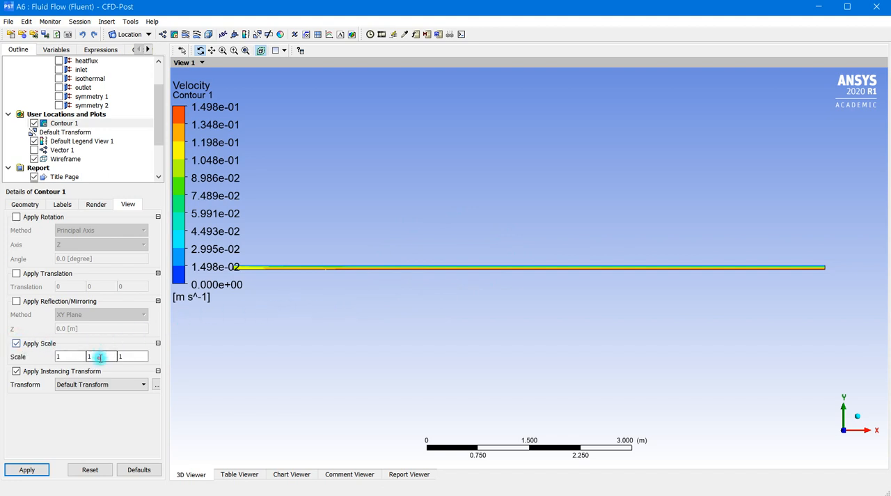
pyautogui.moveTo(100, 357); pyautogui.dragTo(85, 356)
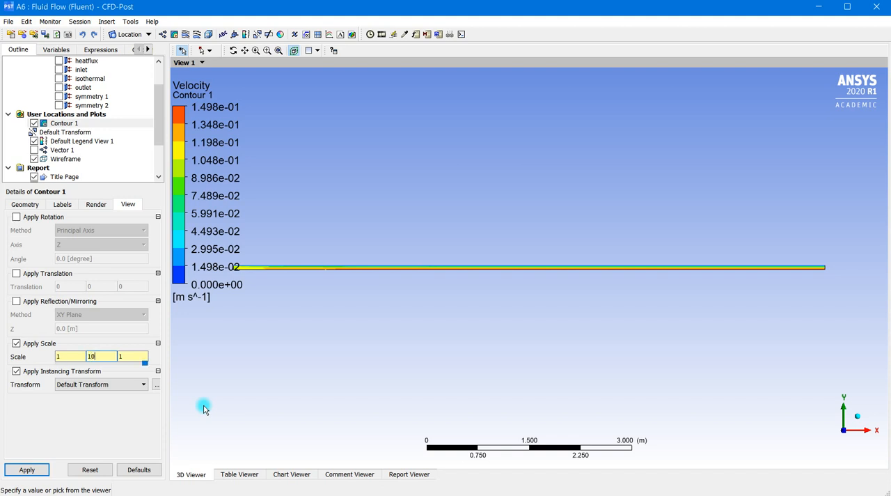
pyautogui.click(26, 469)
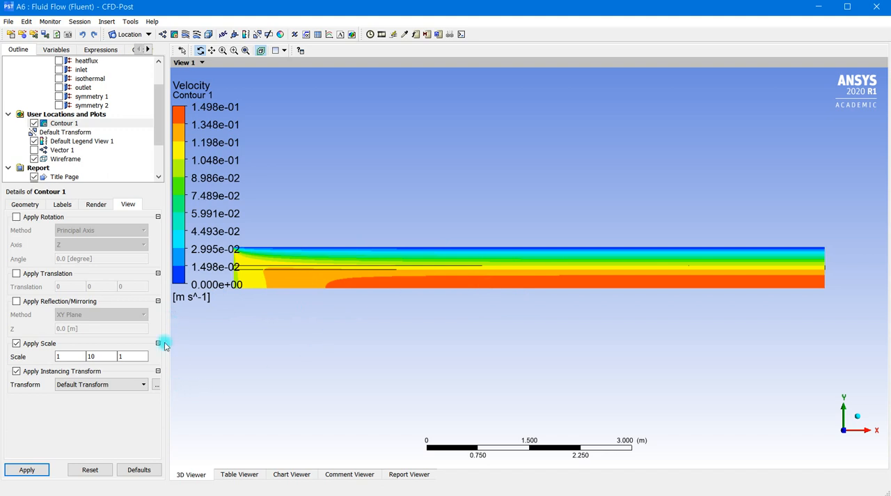
# Step: Turn off the contour's scaling and apply the change so the plot is drawn in its true proportions
pyautogui.click(16, 343)
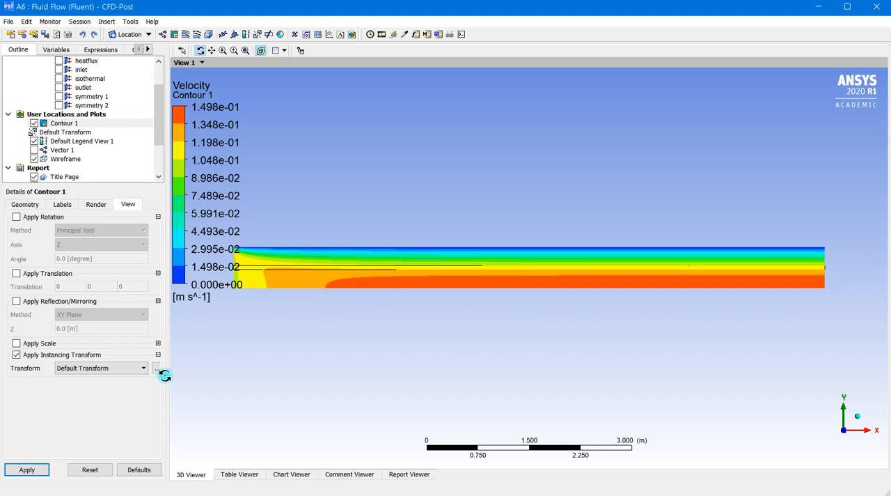
pyautogui.click(40, 469)
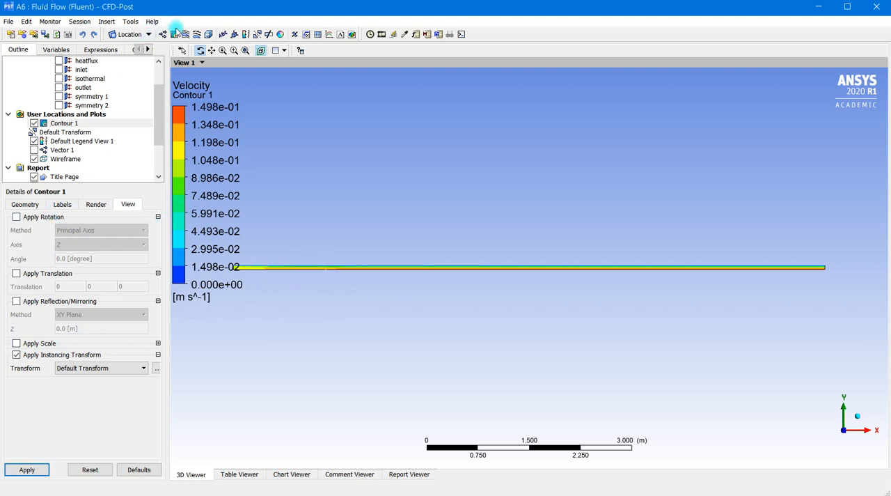
pyautogui.click(34, 150)
pyautogui.click(33, 124)
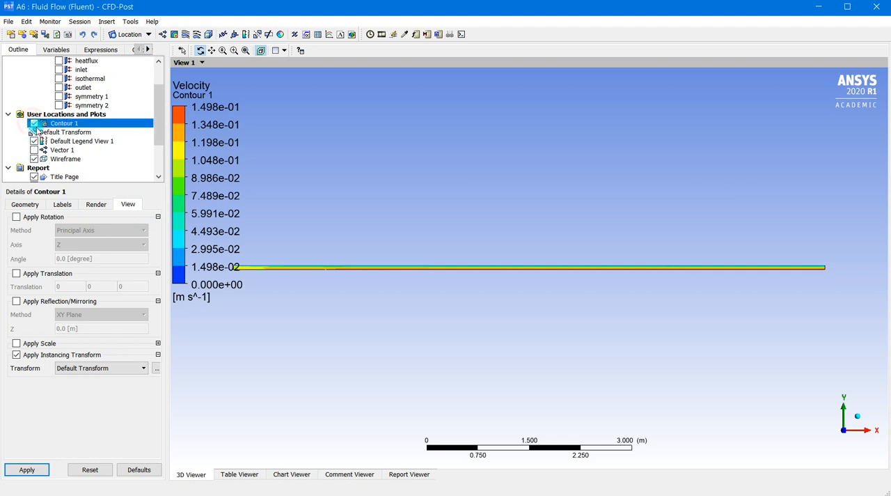
# Step: Change the contour's variable to Temperature and apply it, keeping 11 contours on symmetry 1
pyautogui.click(33, 206)
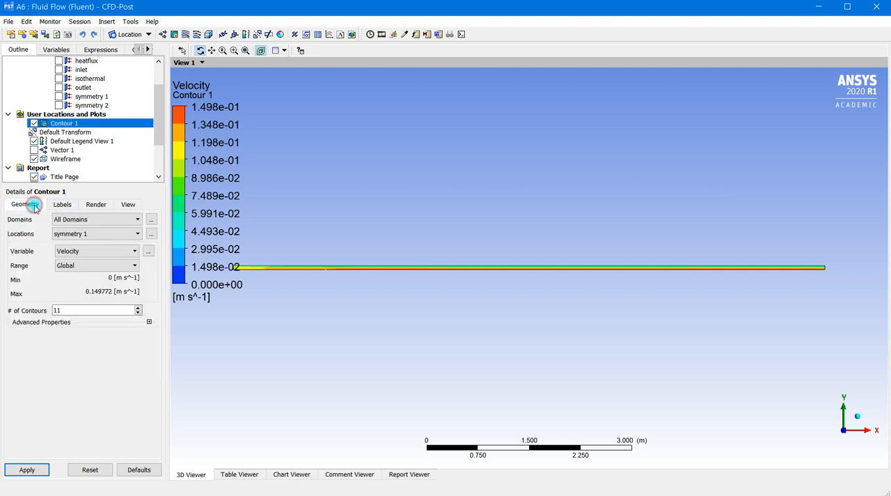
pyautogui.click(91, 250)
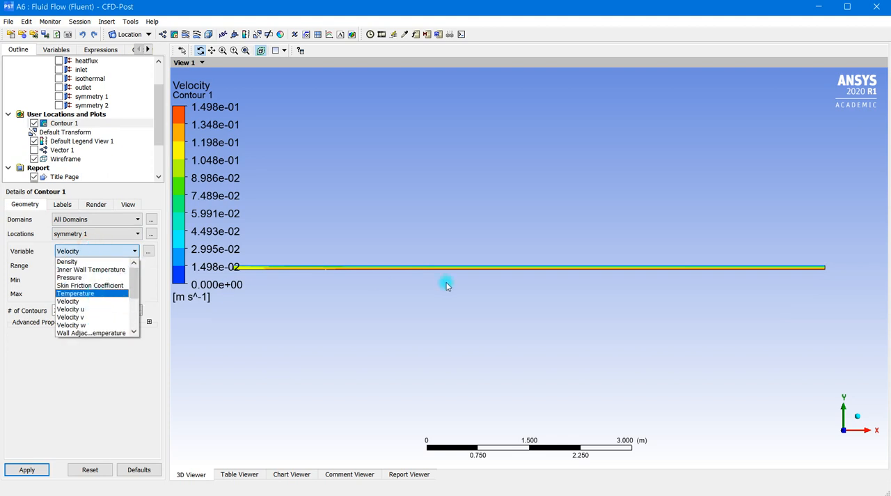
pyautogui.click(104, 293)
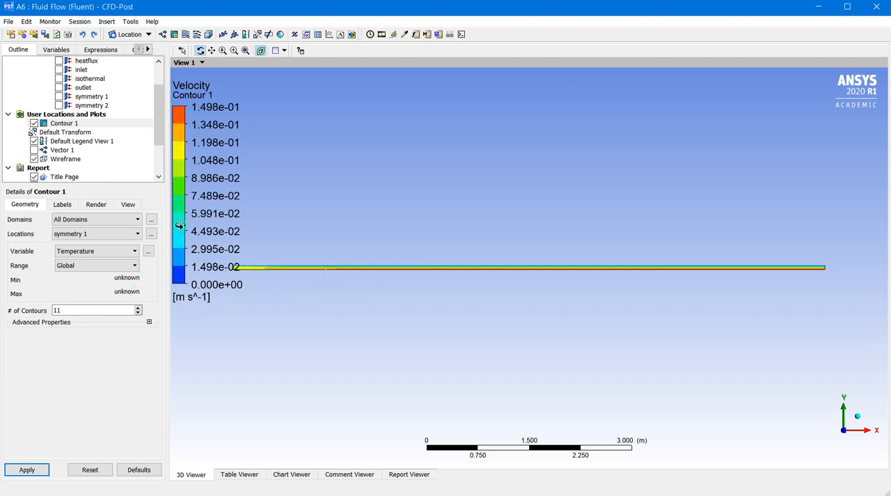
pyautogui.scroll(2, 344, 284)
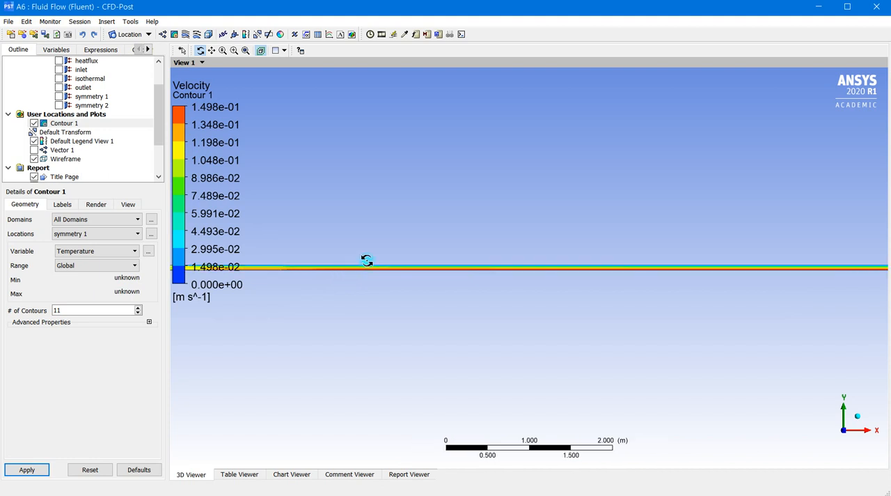
pyautogui.scroll(1, 405, 276)
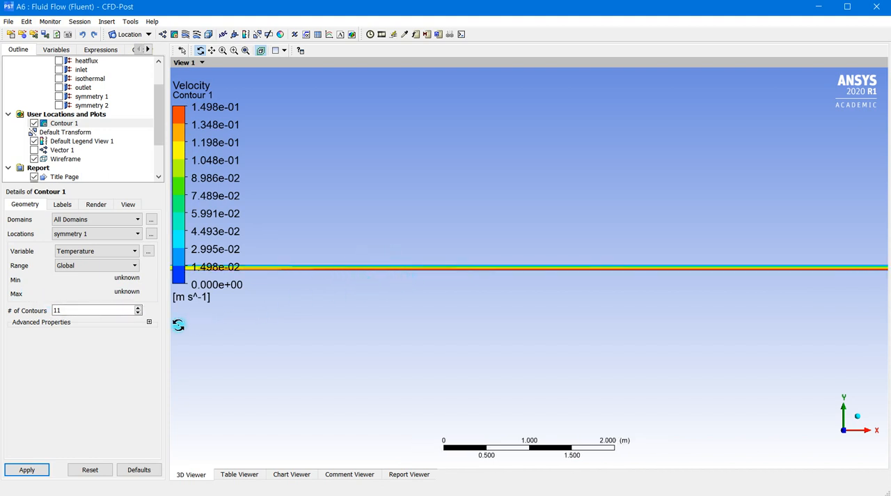
pyautogui.doubleClick(59, 309)
pyautogui.click(27, 469)
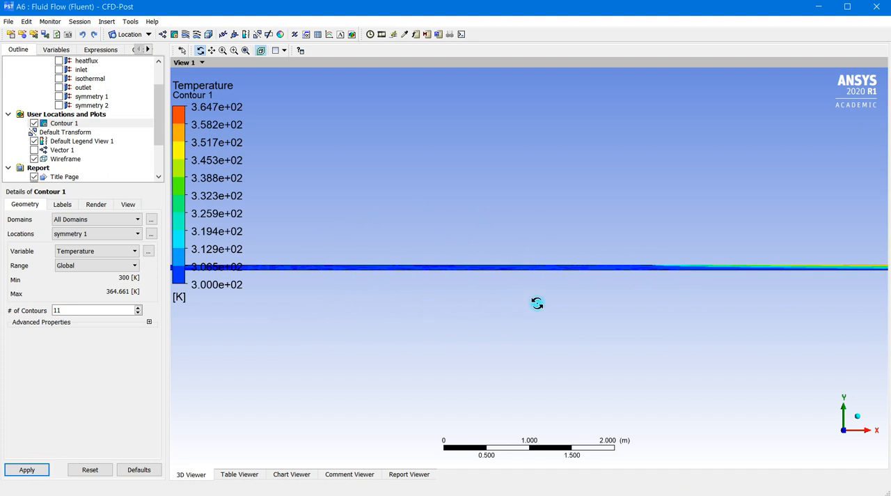
# Step: Examine the temperature contour close up towards the outlet end of the channel
pyautogui.moveTo(730, 311); pyautogui.dragTo(518, 294)
pyautogui.scroll(5, 518, 293)
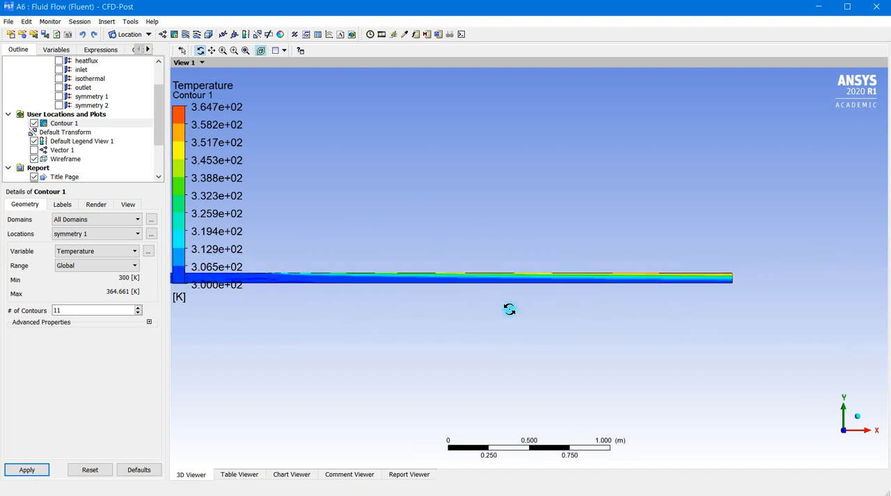
pyautogui.scroll(3, 761, 285)
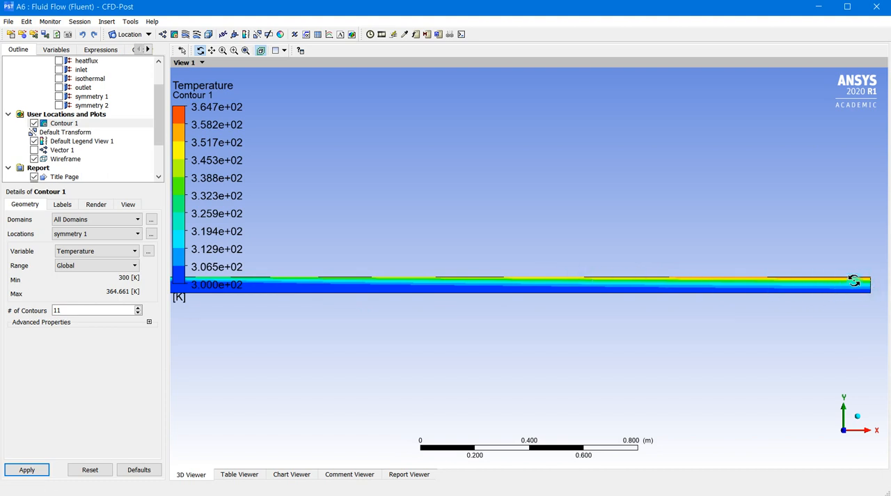
pyautogui.scroll(2, 855, 281)
pyautogui.keyDown('ctrl'); pyautogui.moveTo(740, 317); pyautogui.dragTo(472, 325, button='middle'); pyautogui.keyUp('ctrl')
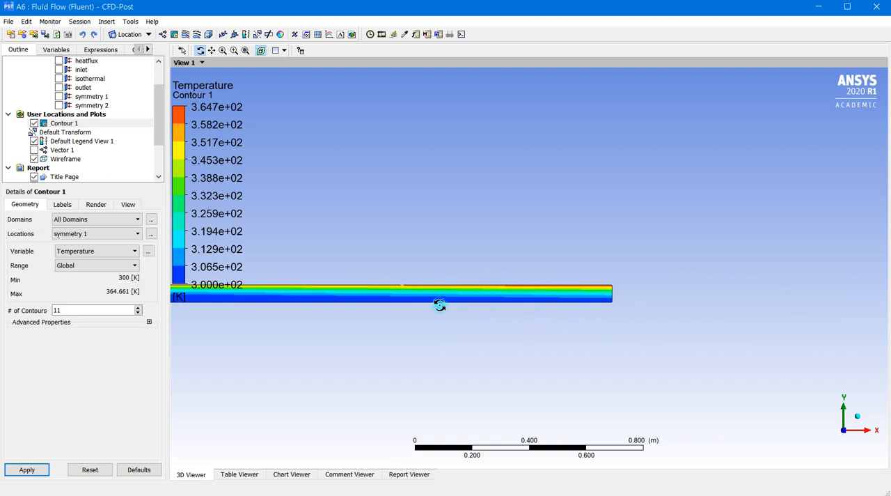
pyautogui.scroll(5, 540, 310)
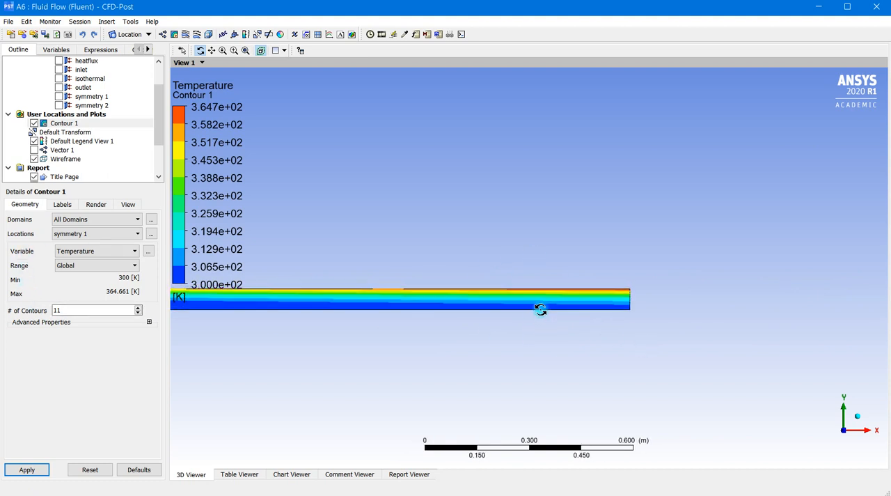
pyautogui.scroll(-6, 519, 330)
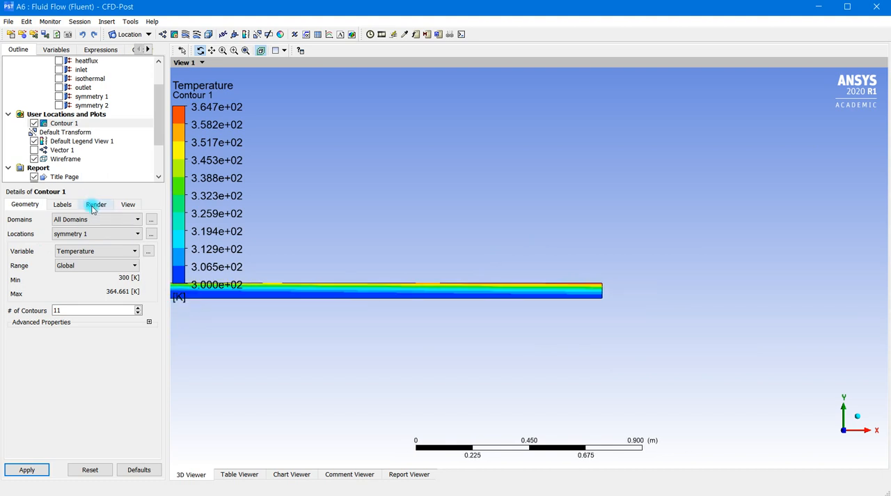
# Step: Enable scaling of the temperature contour with factors 1, 10, 1 and apply it to the plot
pyautogui.click(128, 204)
pyautogui.click(16, 343)
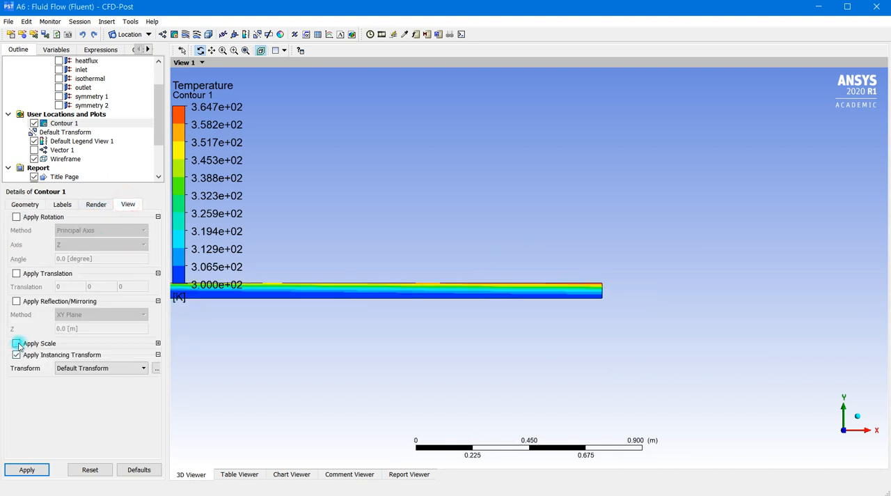
pyautogui.click(26, 469)
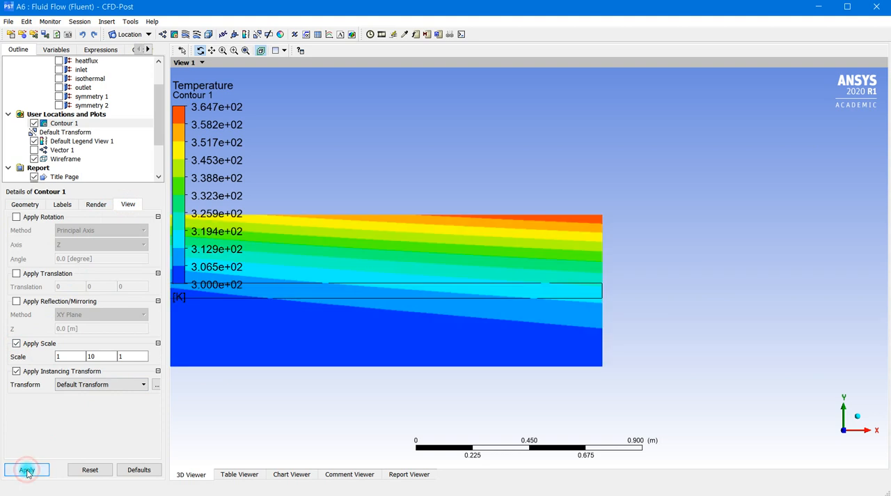
pyautogui.scroll(-1, 526, 318)
pyautogui.scroll(-3, 525, 318)
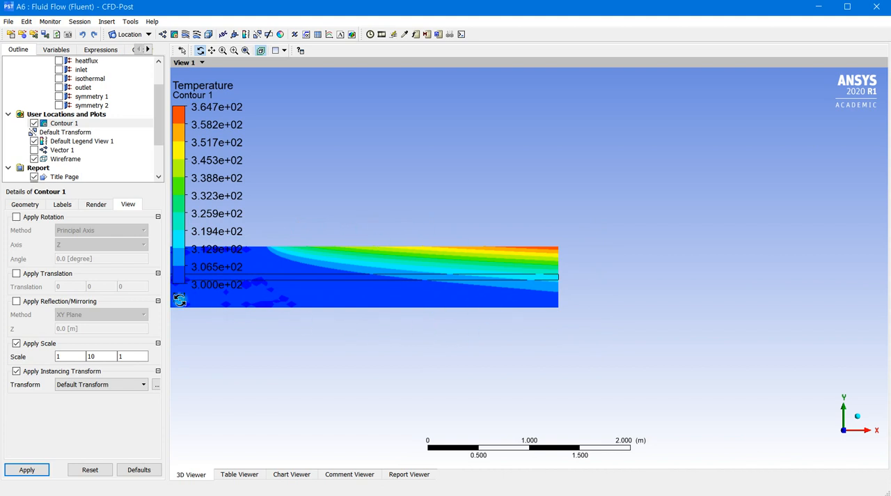
pyautogui.click(27, 204)
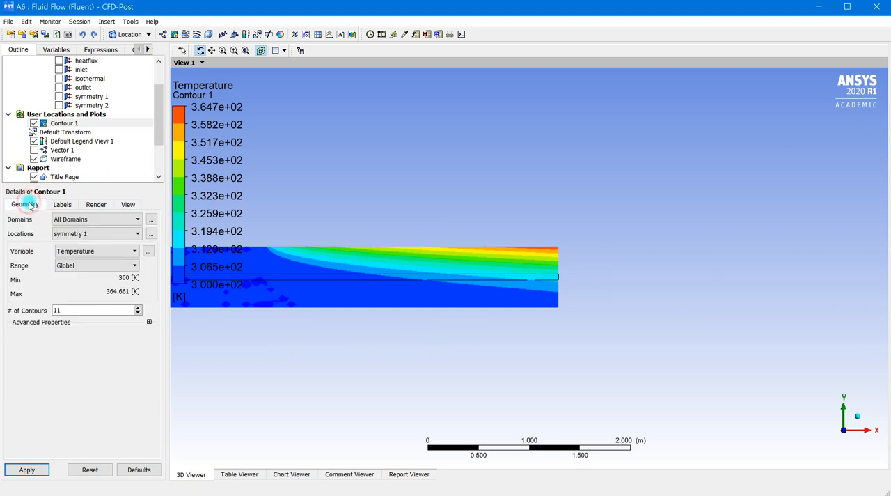
pyautogui.click(135, 234)
pyautogui.click(67, 283)
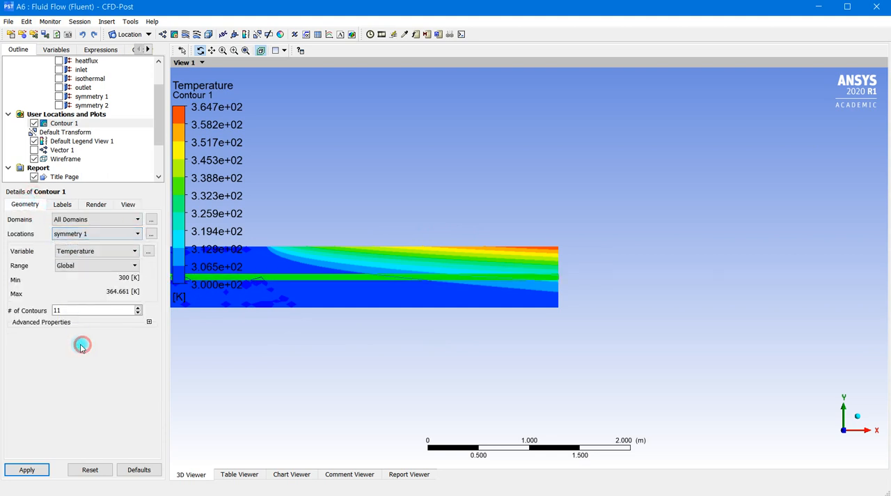
pyautogui.click(123, 252)
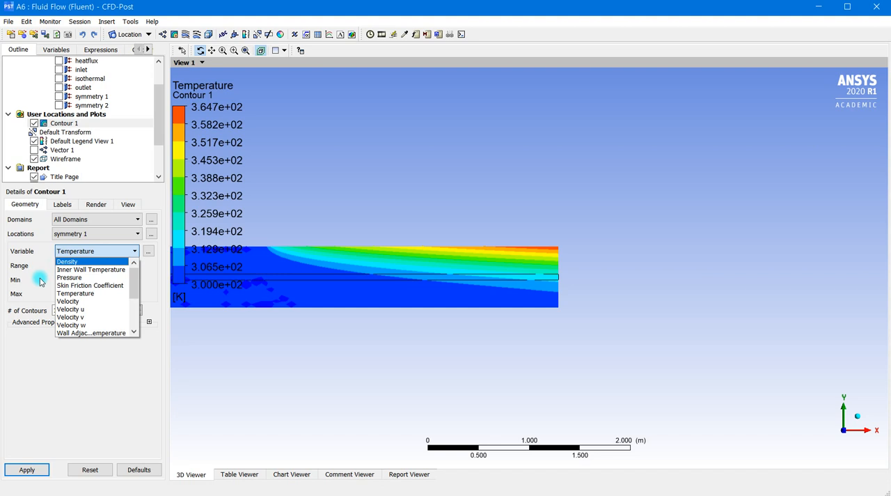
pyautogui.click(115, 396)
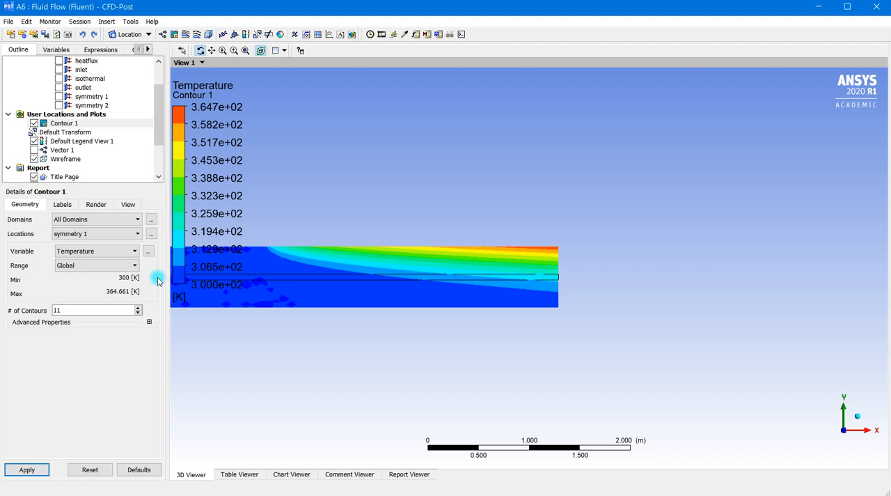
# Step: Hide the temperature contour and bring the whole channel outline into view
pyautogui.click(34, 123)
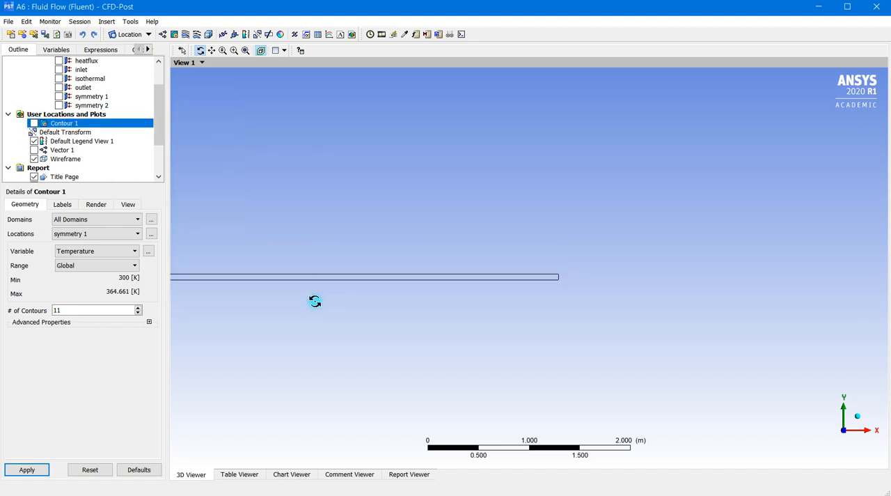
pyautogui.moveTo(300, 322); pyautogui.dragTo(510, 310)
pyautogui.scroll(-4, 508, 314)
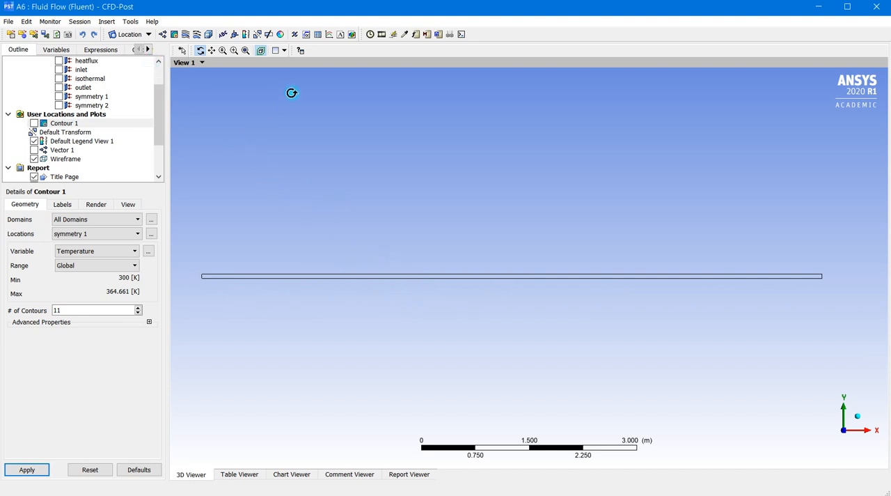
# Step: Insert a new line location with the default name
pyautogui.click(149, 36)
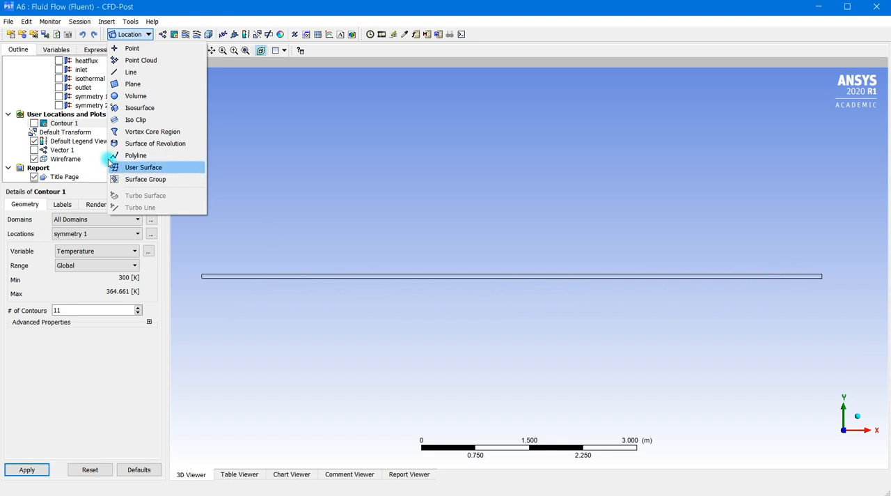
pyautogui.click(144, 73)
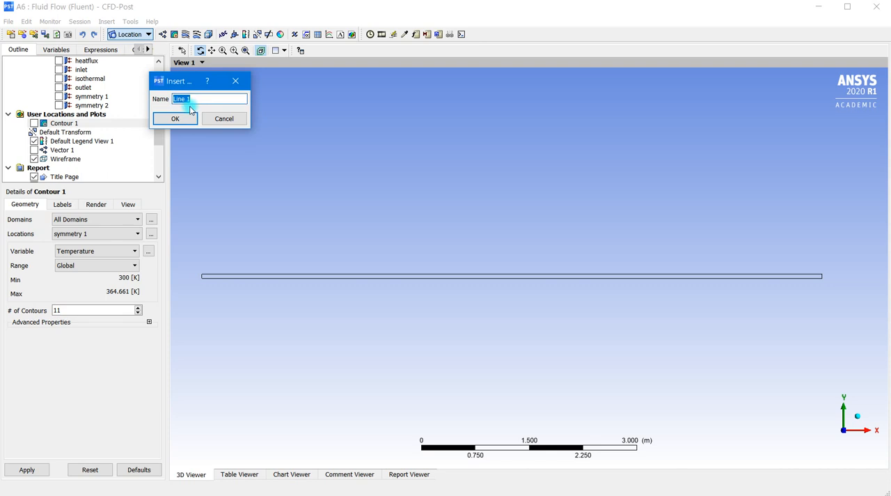
pyautogui.click(175, 119)
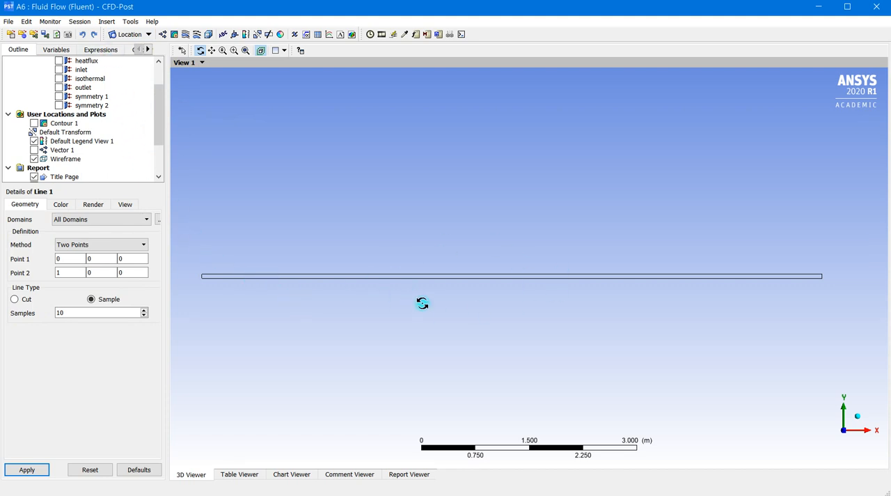
# Step: Define the line by two points, from (0, 0, 0) to (8.64, 0, 0), with 10 samples
pyautogui.click(124, 246)
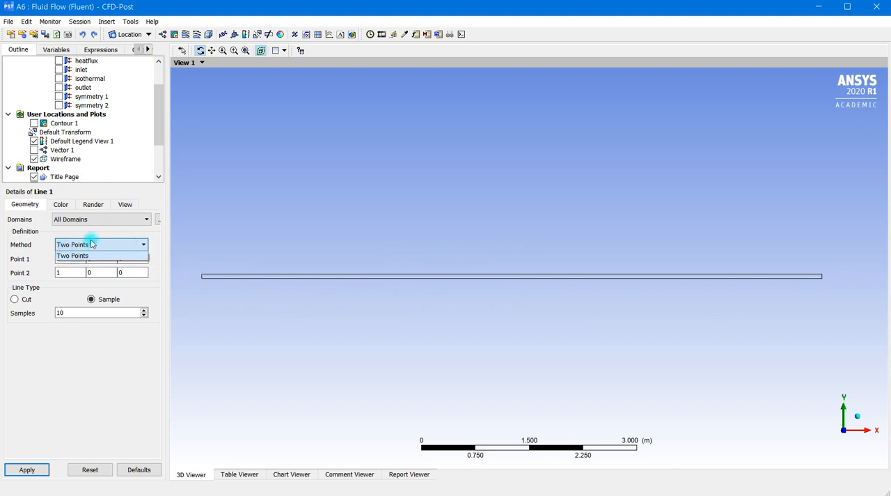
pyautogui.click(129, 351)
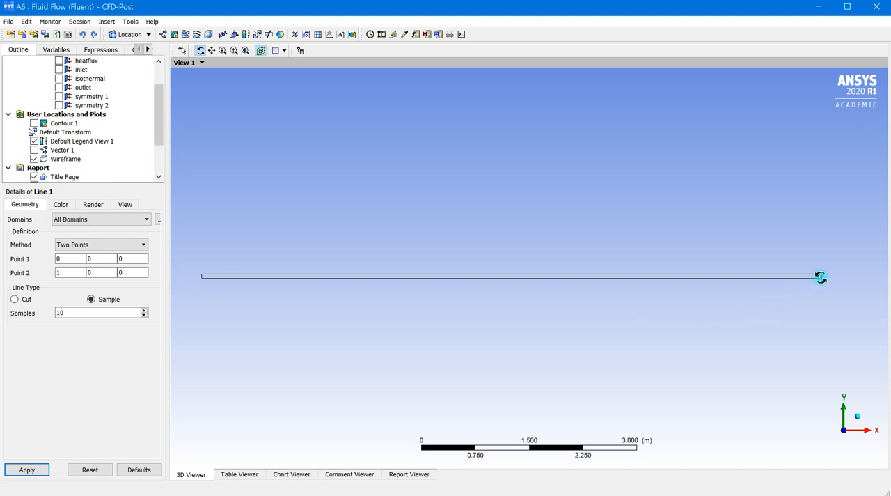
pyautogui.moveTo(70, 269); pyautogui.dragTo(52, 272)
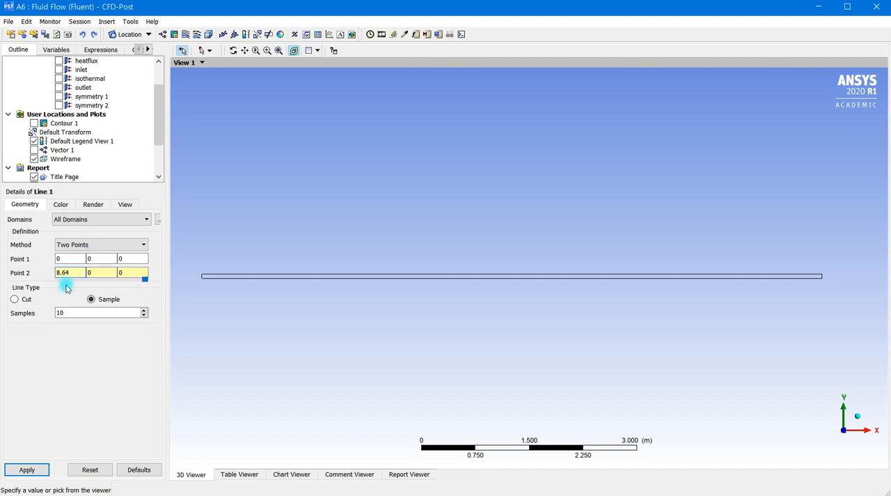
pyautogui.doubleClick(93, 259)
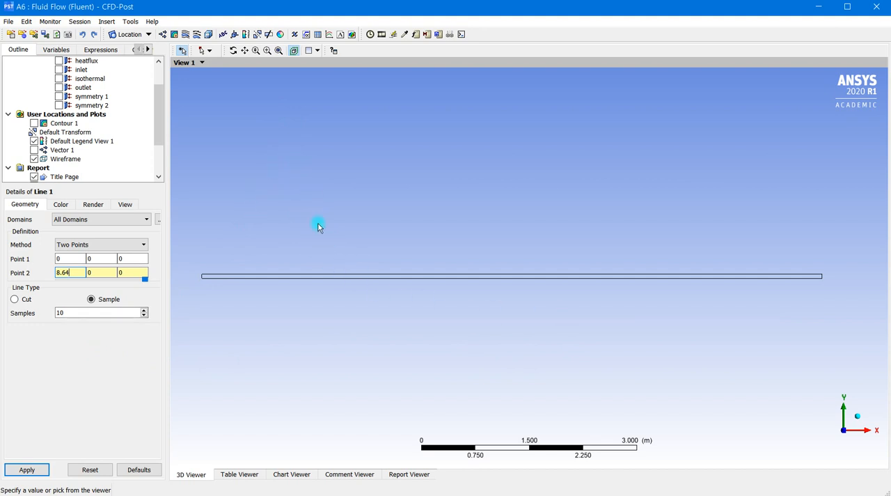
pyautogui.doubleClick(64, 317)
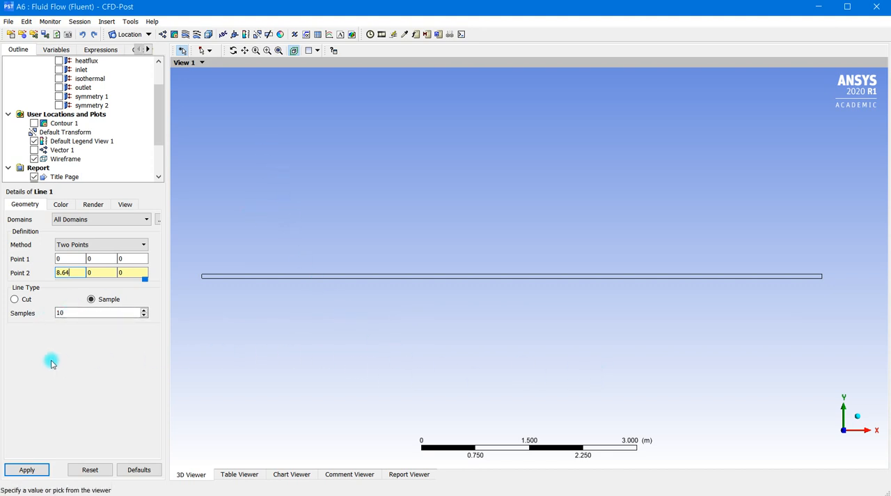
pyautogui.doubleClick(60, 312)
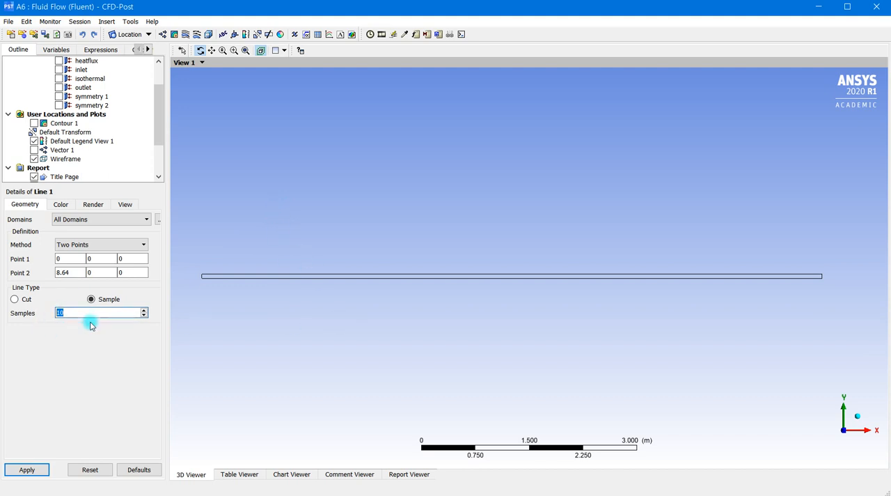
# Step: Review the line's color, render and view settings, and apply the line definition to the channel model
pyautogui.click(61, 204)
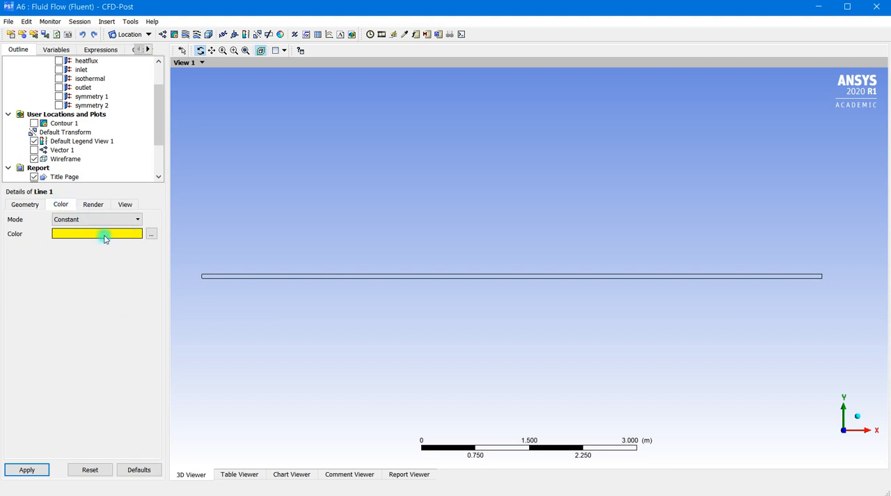
pyautogui.click(92, 204)
pyautogui.click(126, 203)
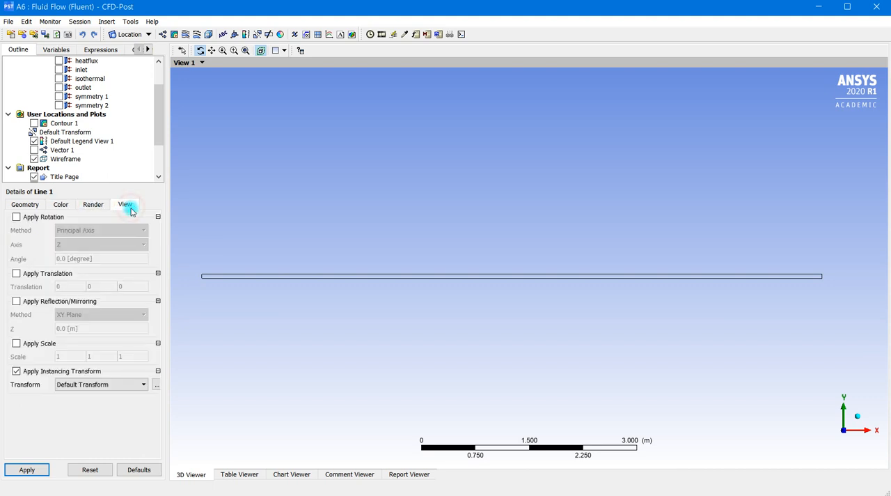
pyautogui.click(19, 203)
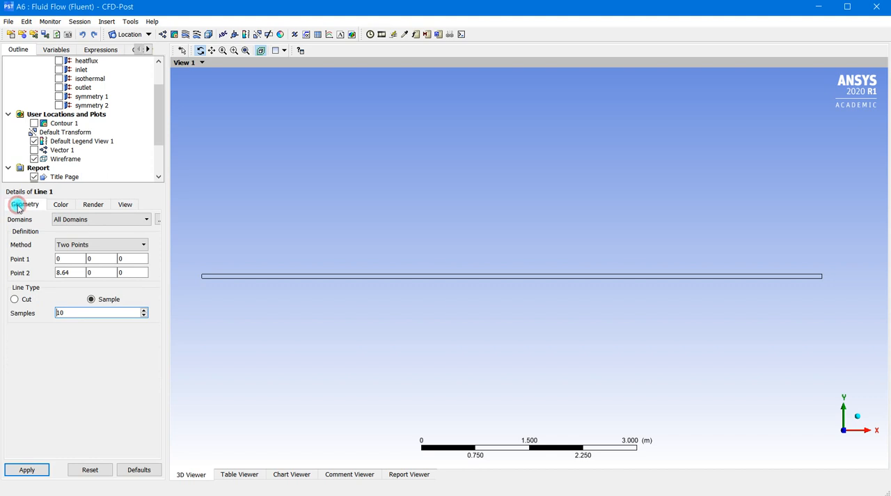
pyautogui.click(39, 472)
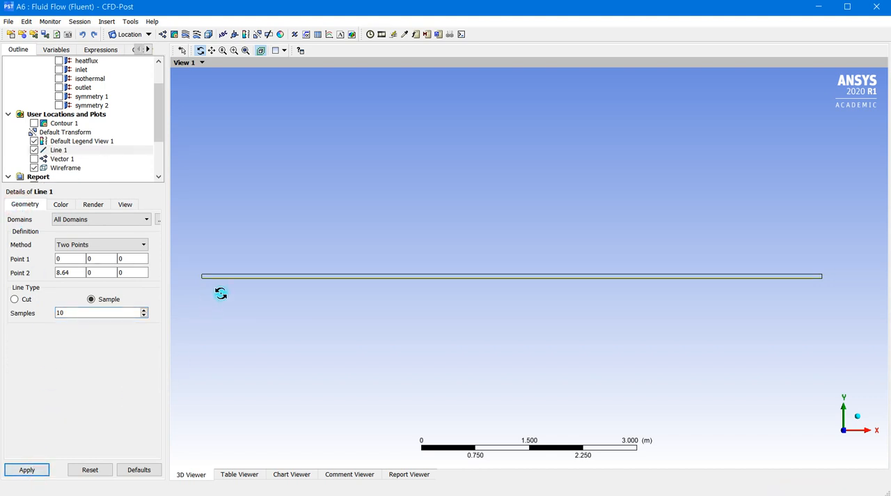
pyautogui.scroll(2, 254, 278)
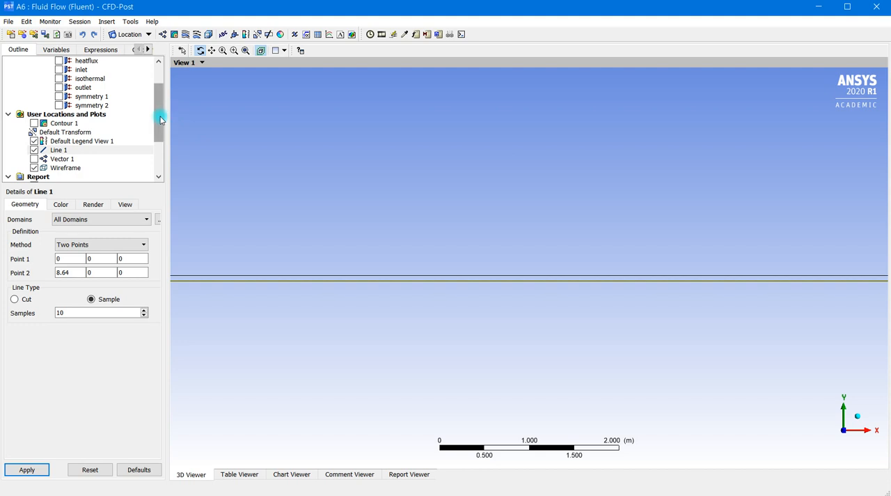
# Step: Insert a new XY line chart with the default name and title
pyautogui.click(330, 35)
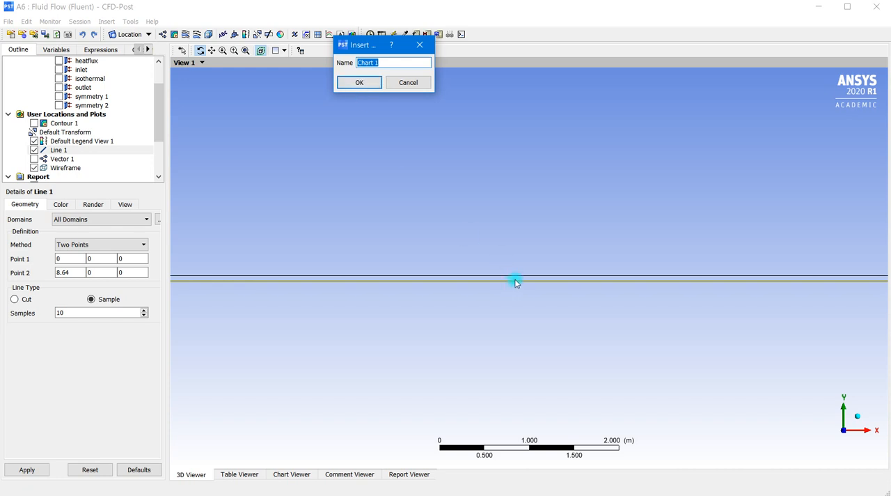
pyautogui.click(353, 85)
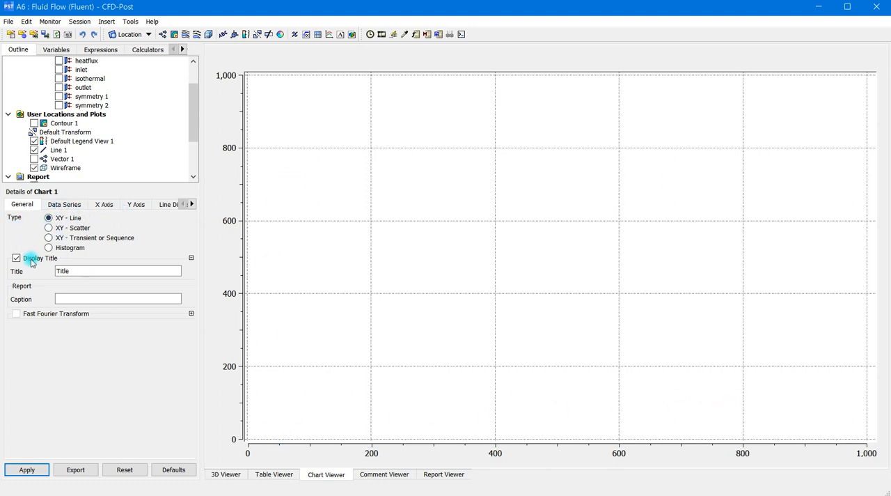
pyautogui.click(68, 274)
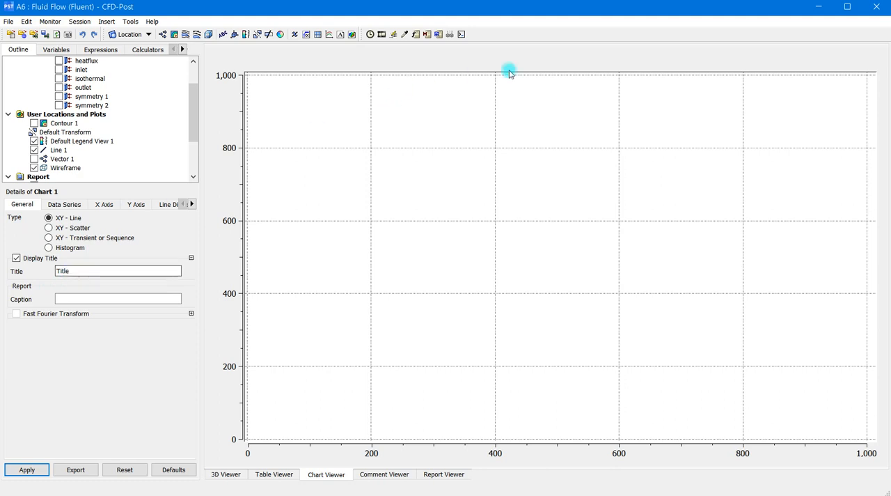
pyautogui.doubleClick(71, 271)
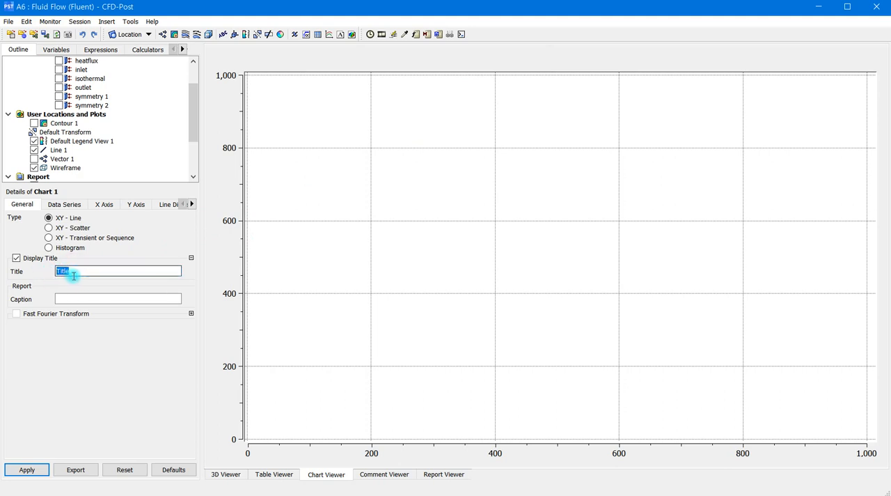
# Step: Assign the Line 1 location as the data source of chart data Series 1
pyautogui.click(80, 204)
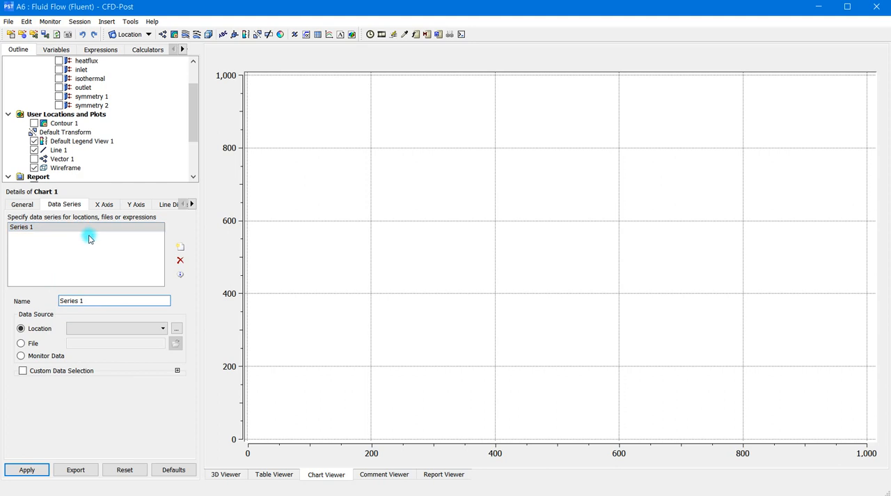
pyautogui.click(180, 248)
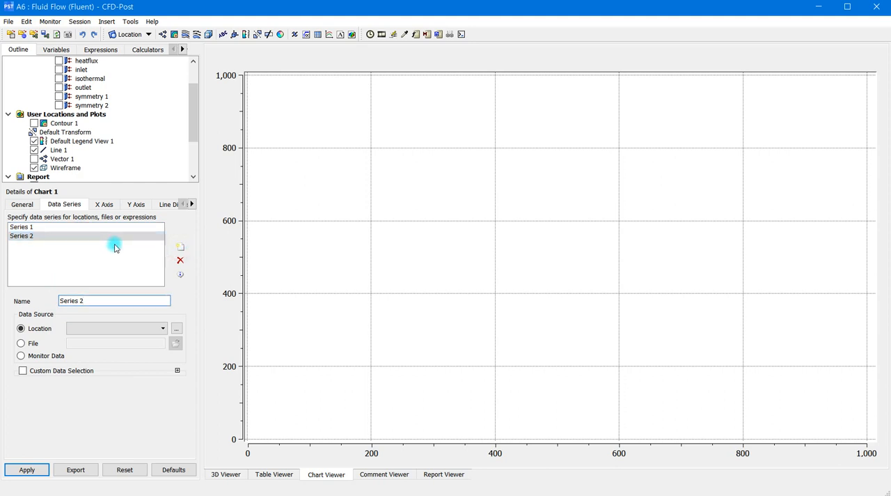
pyautogui.click(179, 261)
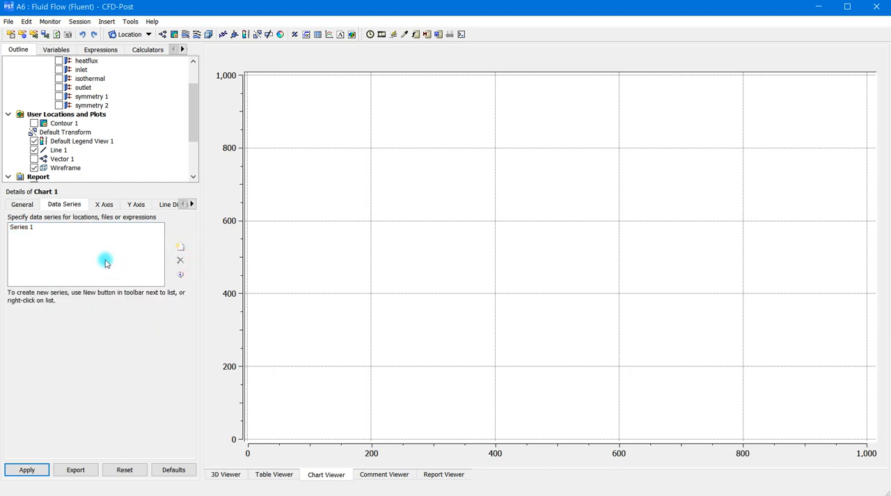
pyautogui.click(40, 228)
pyautogui.click(163, 328)
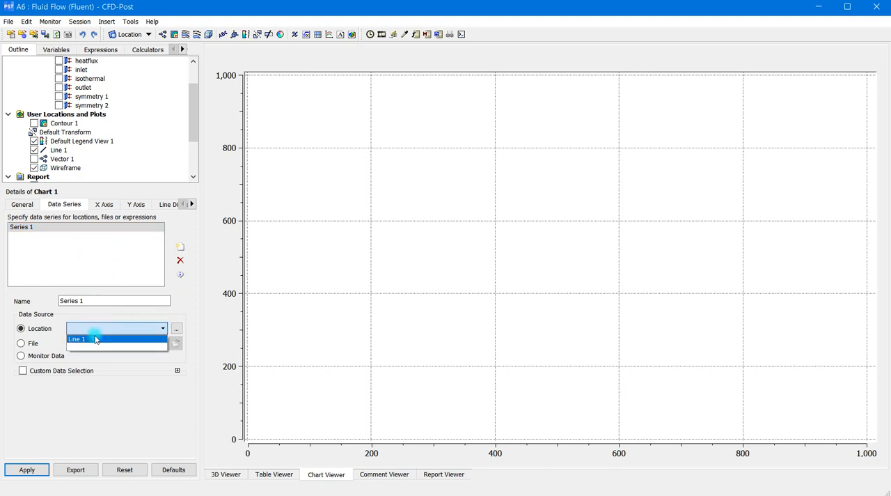
pyautogui.click(94, 338)
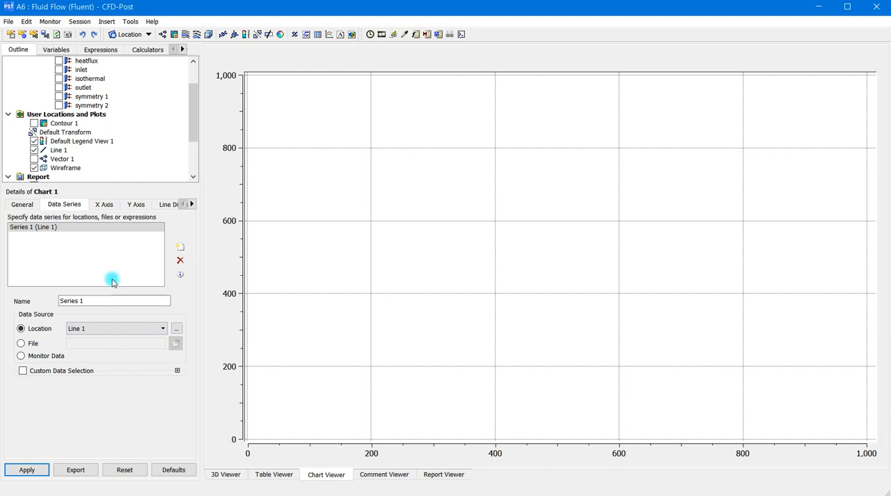
# Step: Choose the X coordinate as the variable for the chart's X axis
pyautogui.click(106, 206)
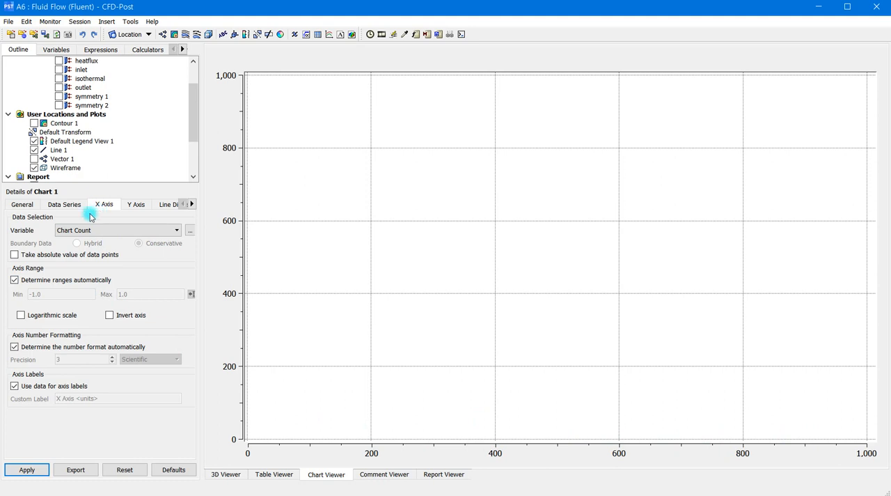
pyautogui.click(175, 230)
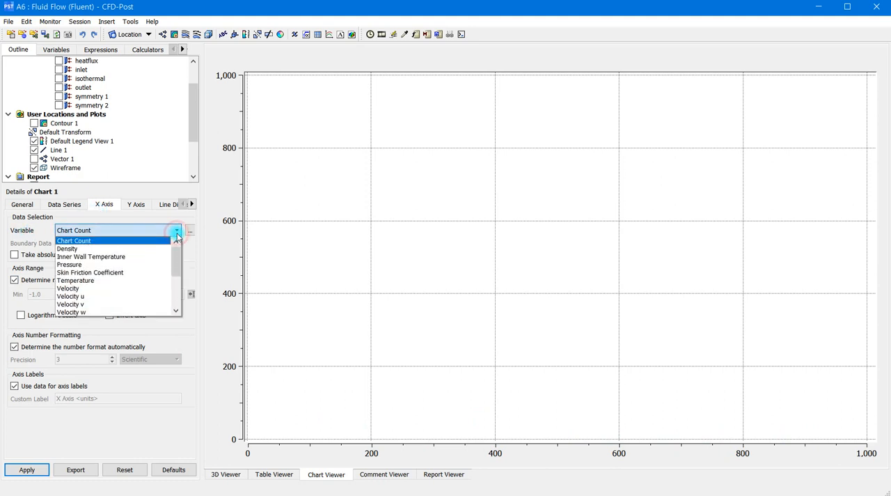
pyautogui.moveTo(174, 257); pyautogui.dragTo(175, 287)
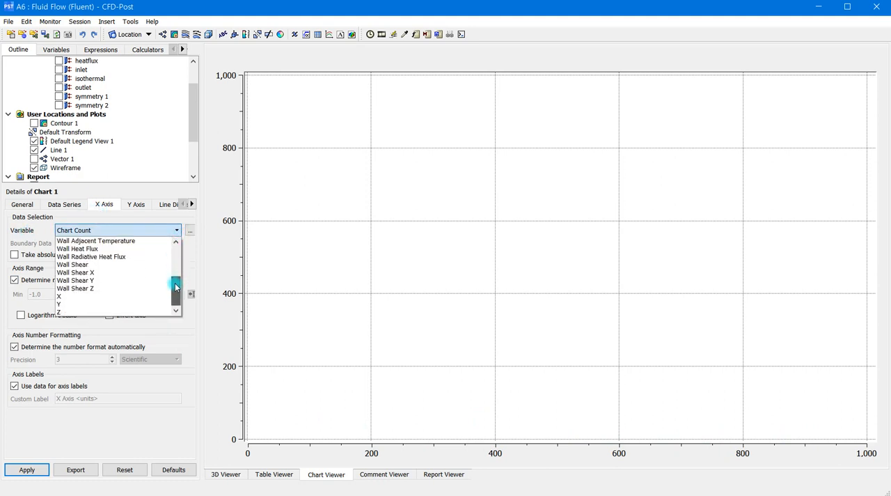
pyautogui.click(80, 297)
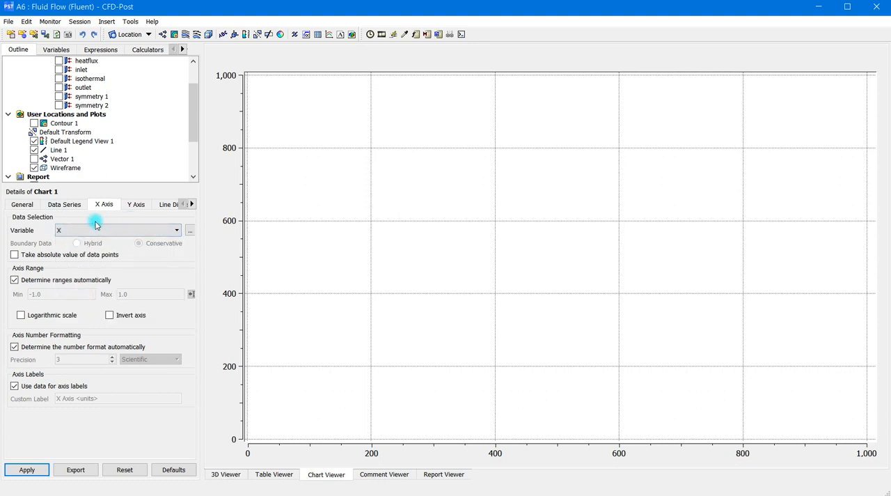
# Step: Choose Velocity as the variable for the chart's Y axis and apply the chart settings to generate the plot
pyautogui.click(131, 206)
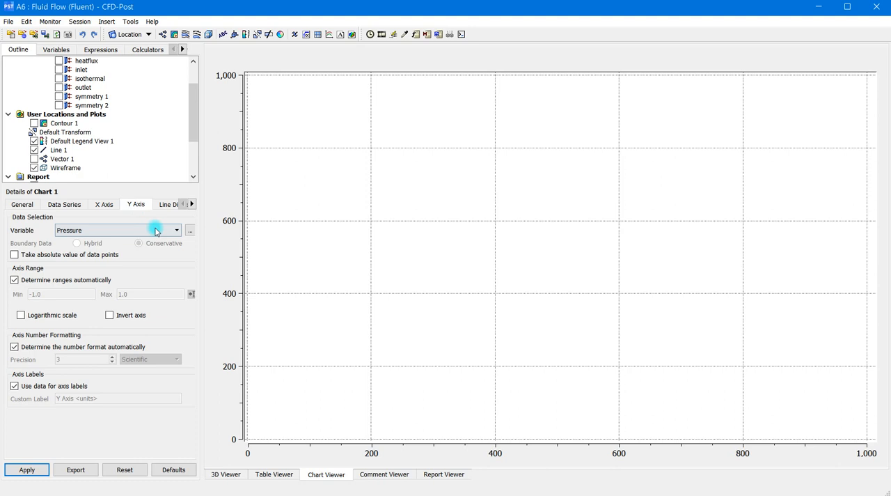
pyautogui.click(155, 229)
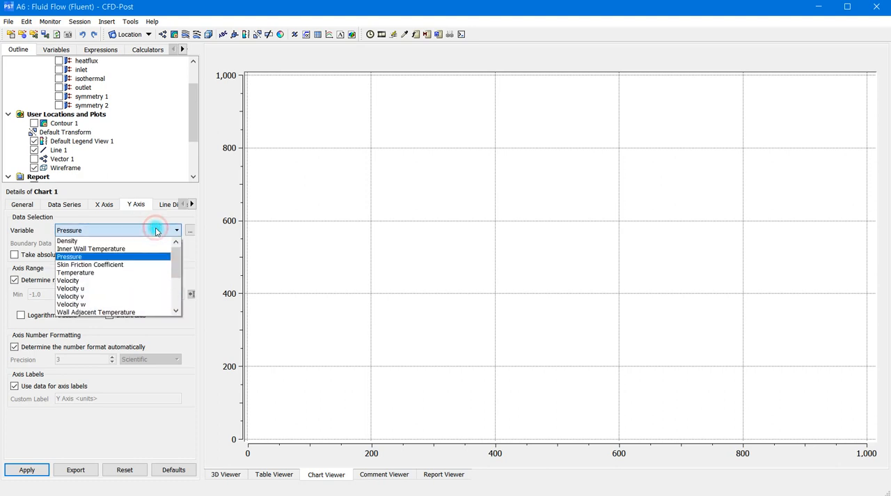
pyautogui.click(112, 281)
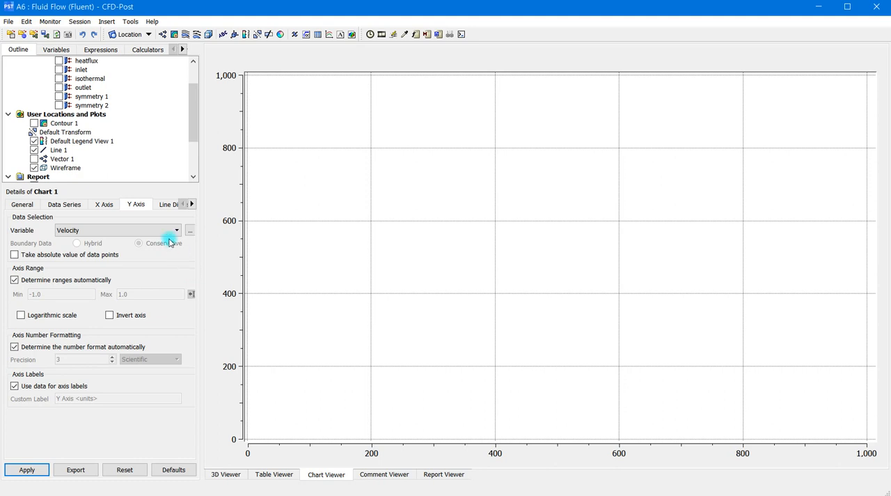
pyautogui.click(26, 470)
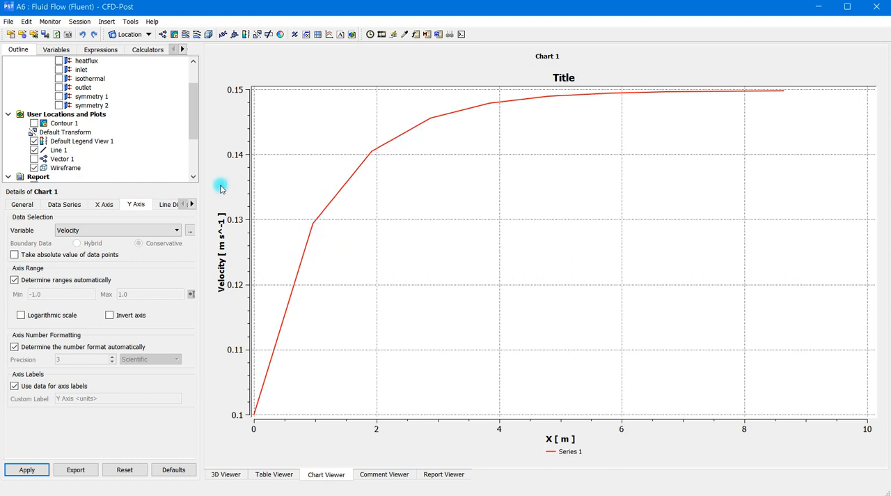
# Step: Set the number of samples on Line 1 to 50 and apply the change
pyautogui.click(59, 151)
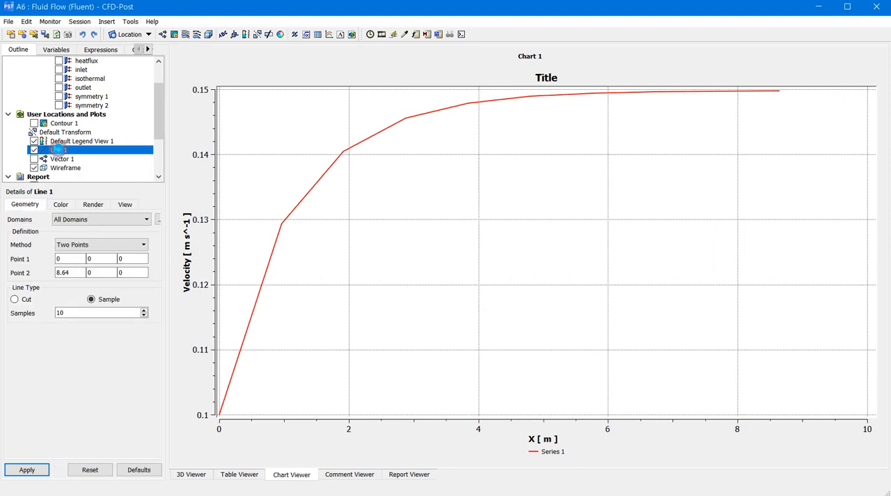
pyautogui.click(73, 313)
pyautogui.moveTo(68, 316); pyautogui.dragTo(51, 303)
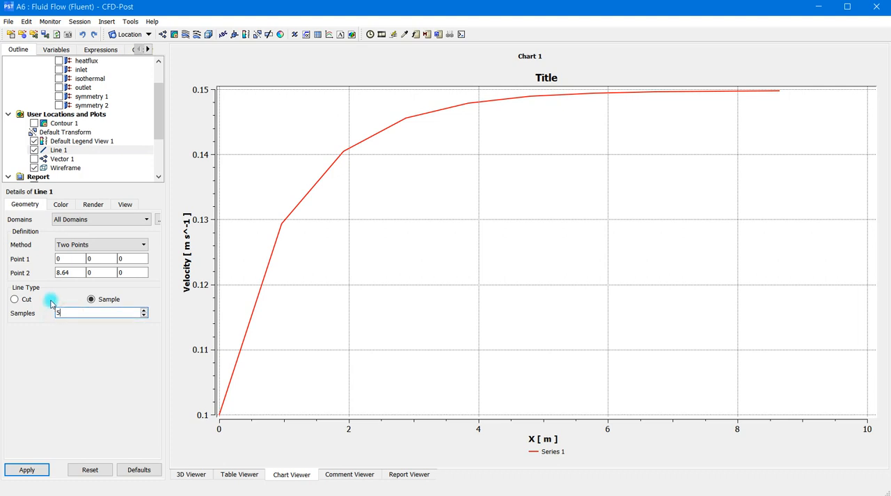
pyautogui.write('50')
pyautogui.click(26, 469)
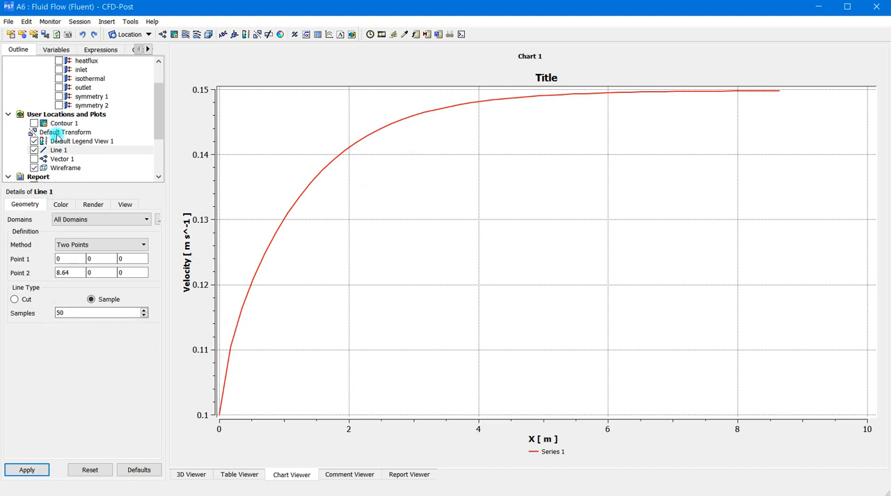
# Step: Reopen the settings of Chart 1 and export its velocity data to a file named chart1
pyautogui.scroll(-3, 64, 168)
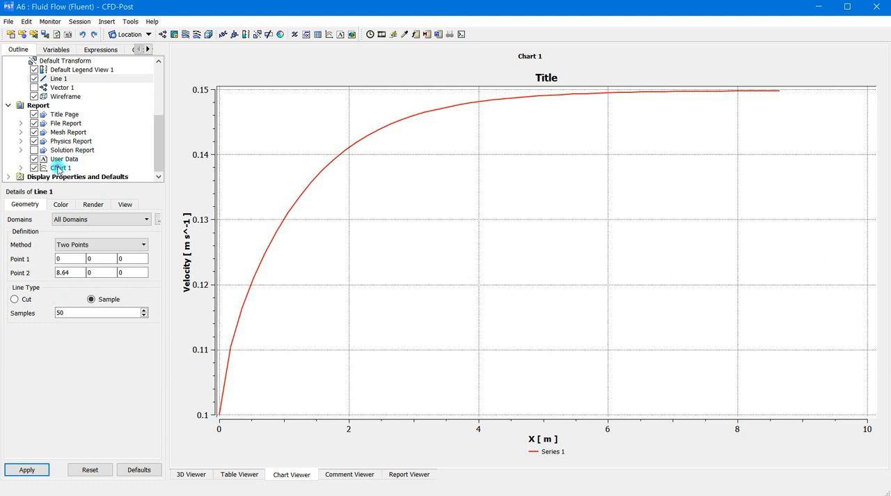
pyautogui.click(59, 168)
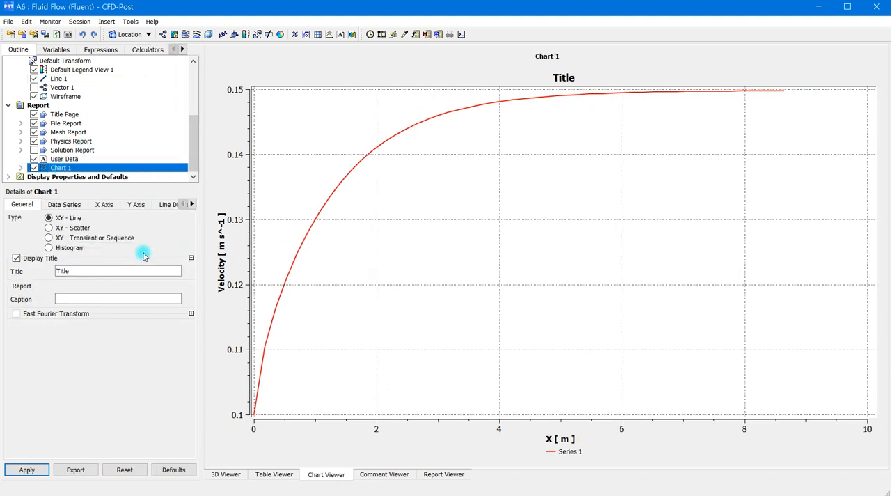
pyautogui.click(160, 428)
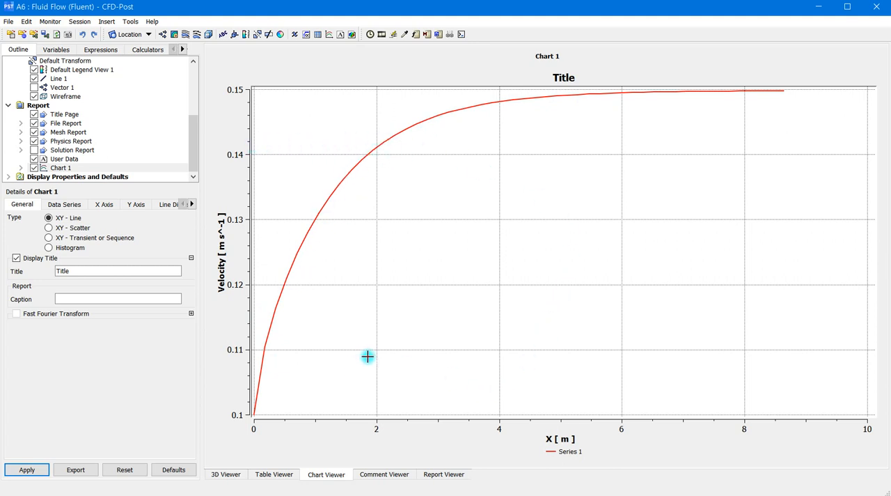
pyautogui.click(84, 470)
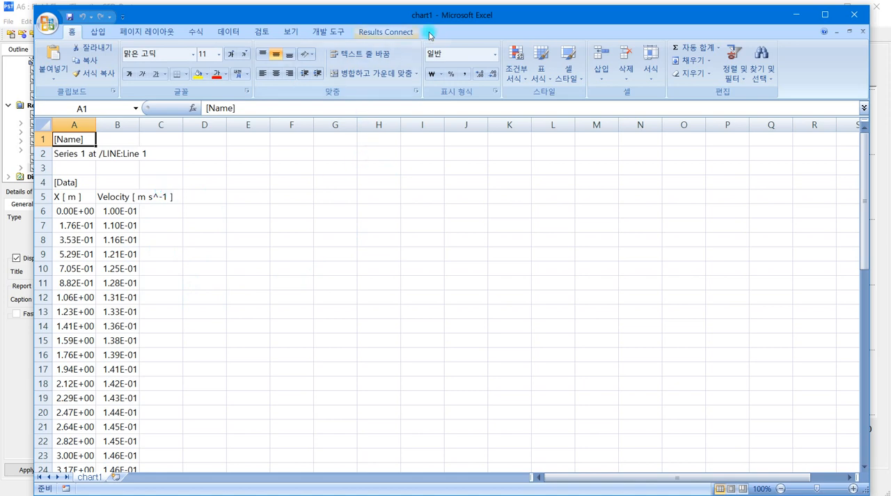
# Step: Examine the exported X coordinate and velocity values along Line 1 throughout the chart1 sheet
pyautogui.scroll(-5, 119, 216)
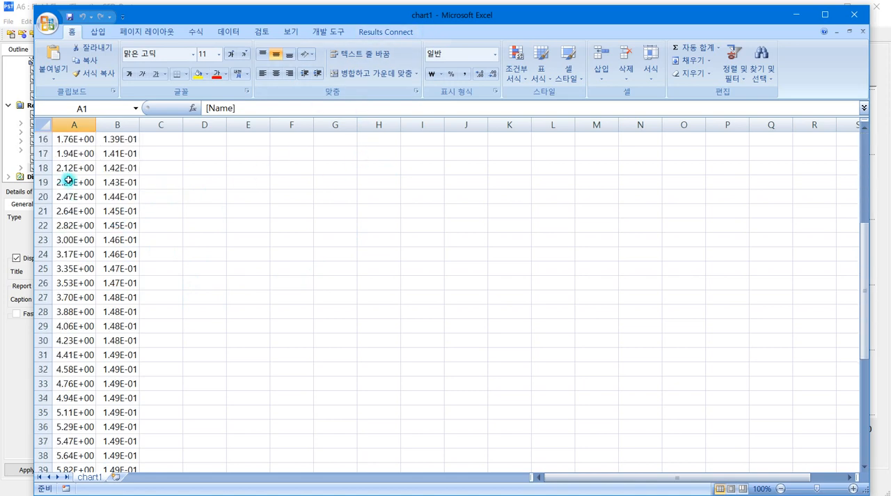
pyautogui.scroll(5, 73, 188)
pyautogui.scroll(-2, 83, 236)
pyautogui.scroll(-3, 104, 202)
pyautogui.scroll(5, 115, 188)
pyautogui.scroll(-5, 120, 209)
pyautogui.scroll(-8, 121, 224)
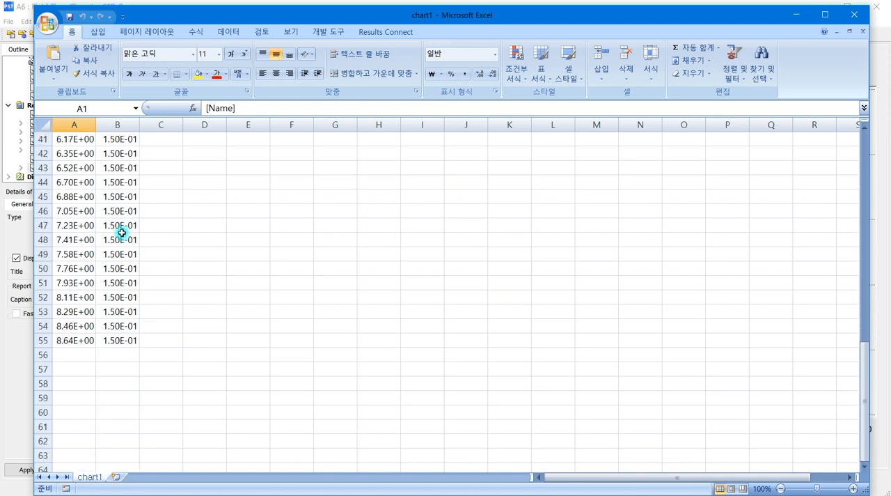
pyautogui.scroll(5, 76, 296)
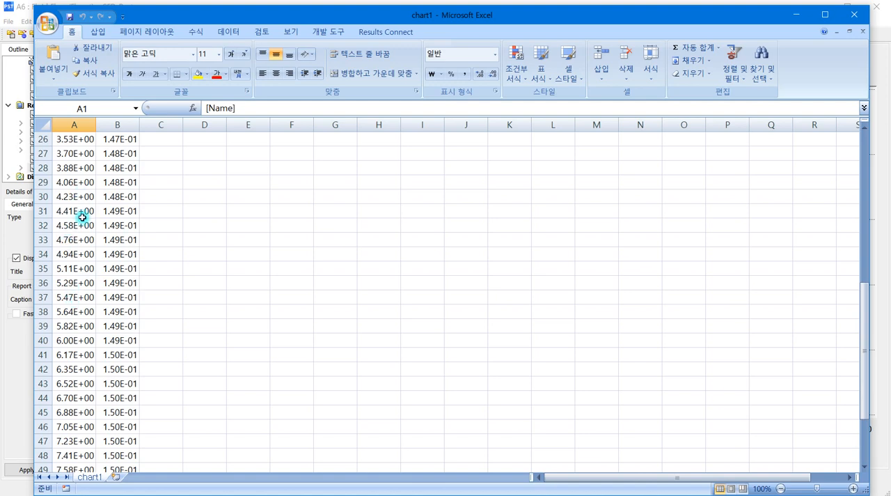
pyautogui.scroll(3, 91, 185)
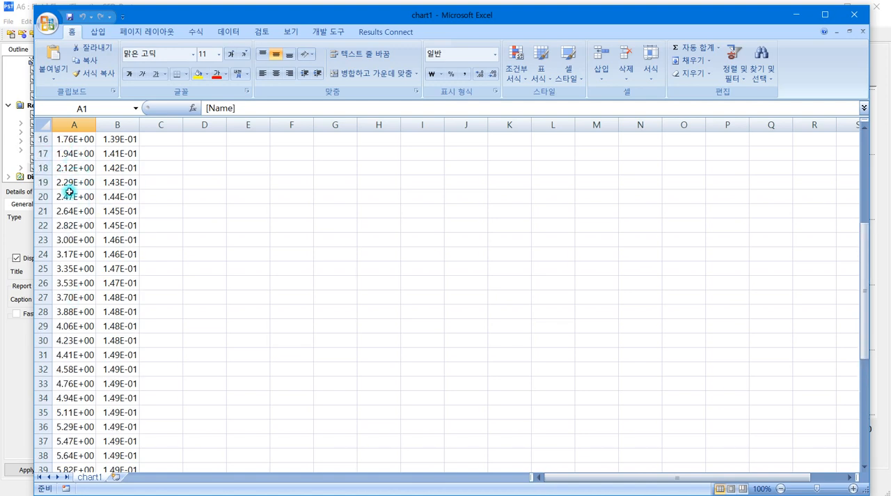
pyautogui.scroll(-5, 95, 201)
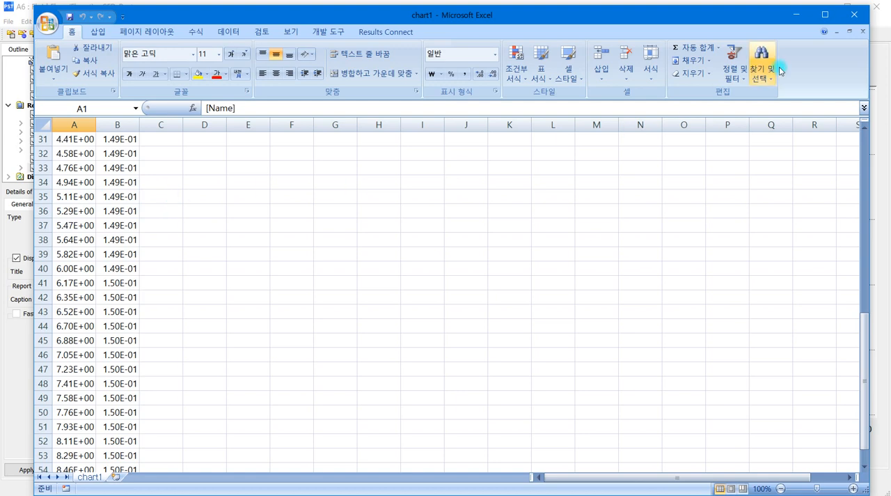
# Step: Minimize the chart1 spreadsheet to return to CFD-Post and dismiss the open Export file dialog without saving
pyautogui.click(798, 14)
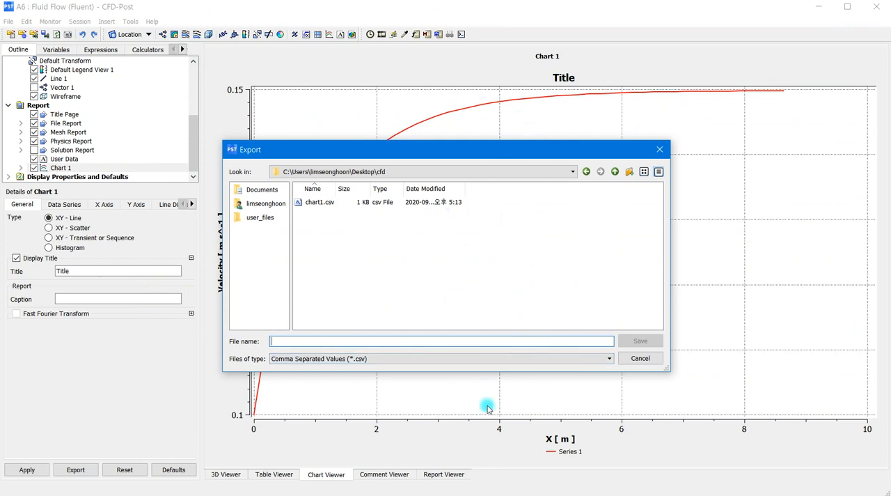
pyautogui.click(637, 358)
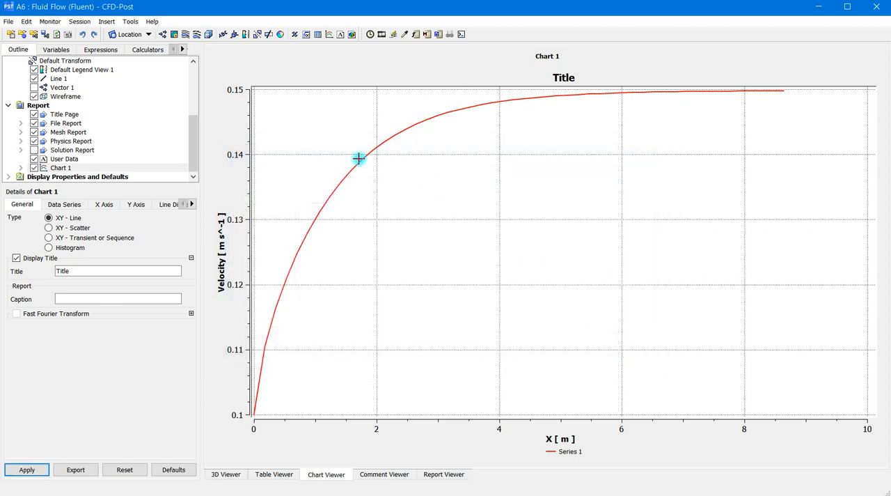